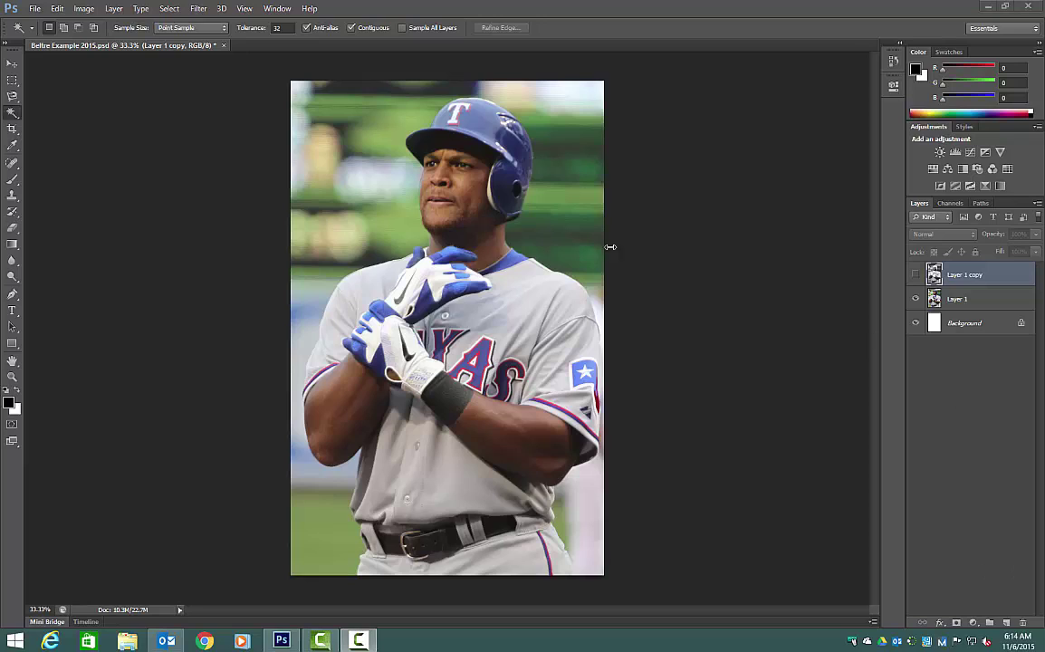
Preview Layer 1 copy, then delete it, leaving Layer 1 above the Background
{"action": "left_click", "coordinate": [917, 271]}
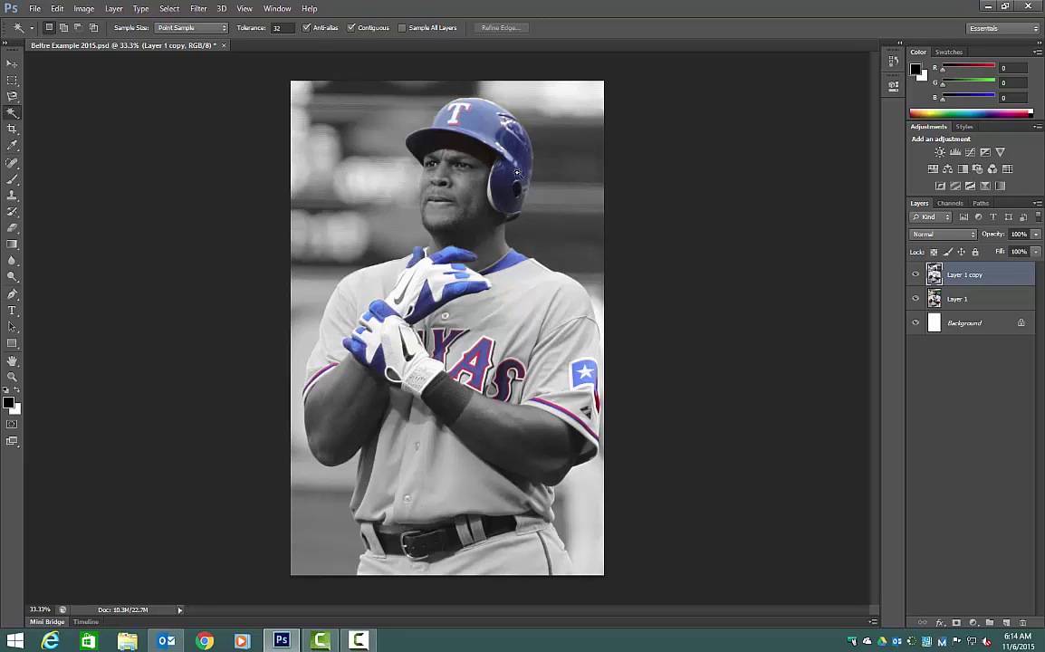
{"action": "right_click", "coordinate": [991, 275]}
{"action": "left_click", "coordinate": [797, 194]}
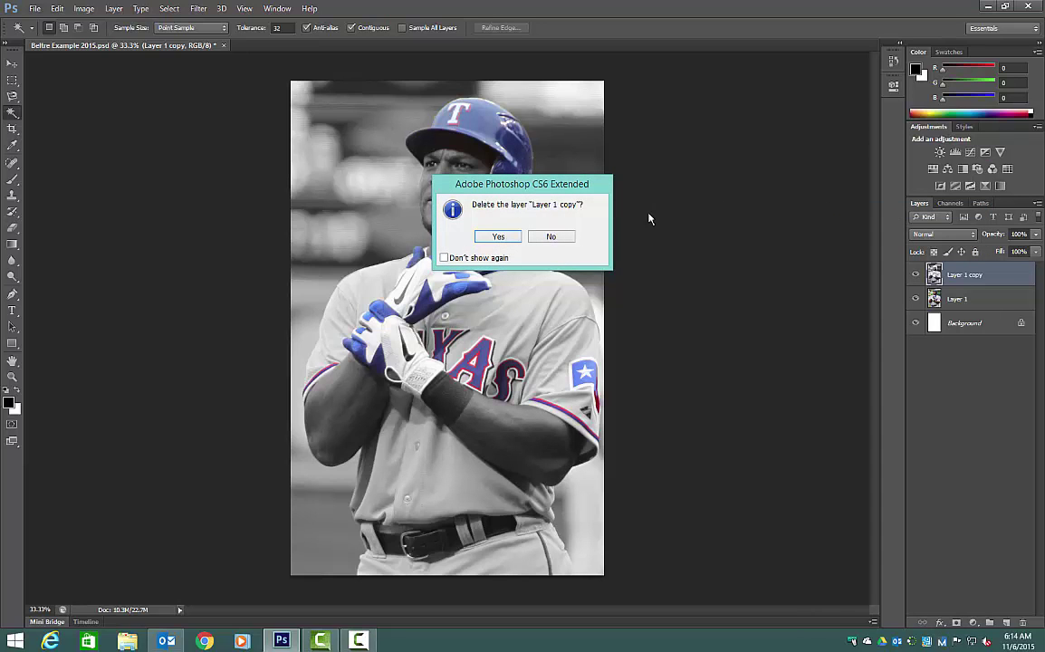
{"action": "left_click", "coordinate": [498, 236]}
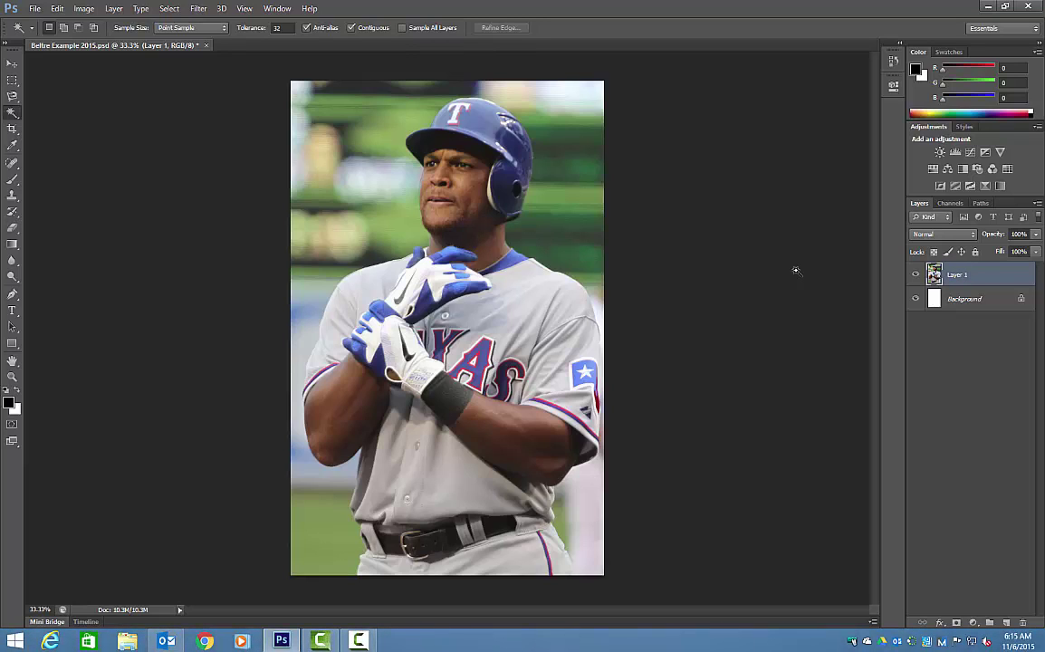
Duplicate Layer 1 with Ctrl+J, renaming the original 'Color' and the copy 'Black & White'
{"action": "key", "text": "ctrl+j"}
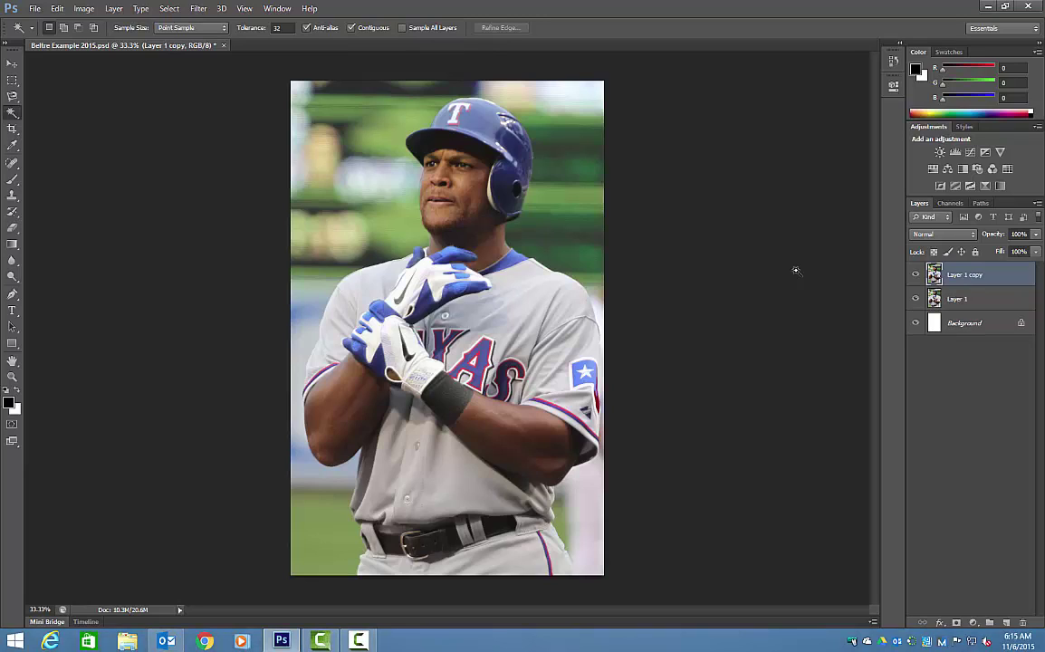
{"action": "double_click", "coordinate": [960, 299]}
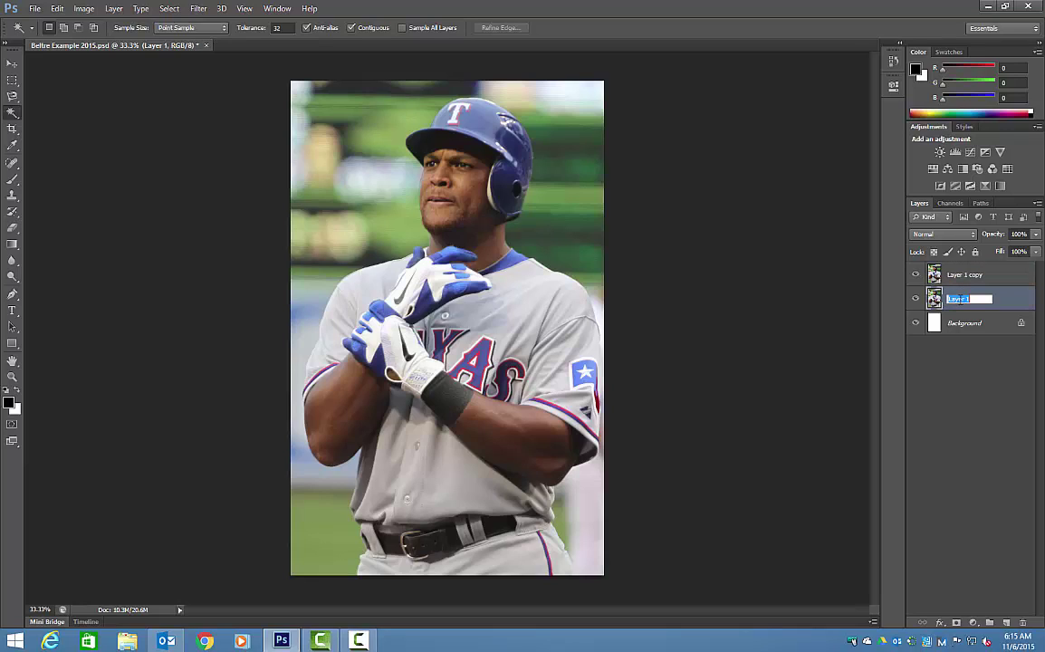
{"action": "type", "text": "Gl"}
{"action": "key", "text": "Return"}
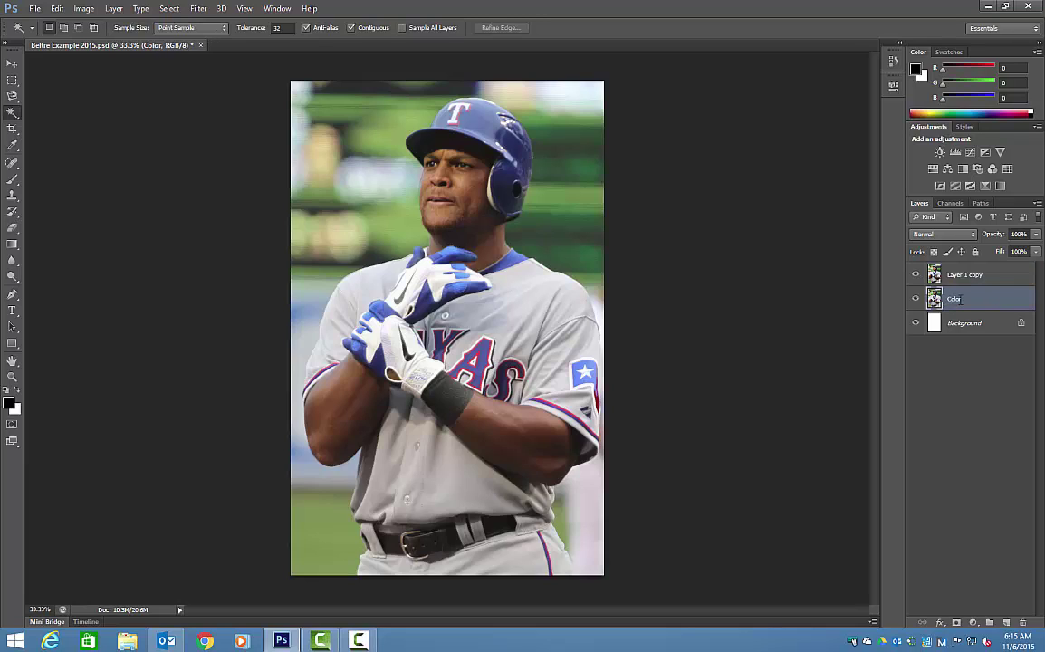
{"action": "left_click", "coordinate": [967, 276]}
{"action": "double_click", "coordinate": [967, 277]}
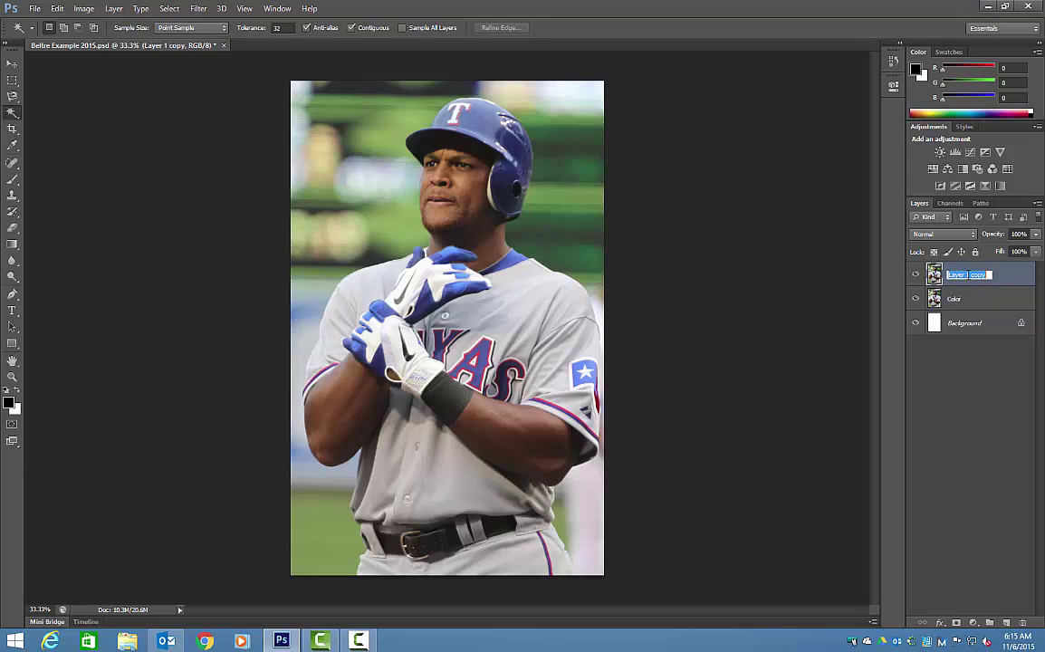
{"action": "type", "text": "Black & White"}
{"action": "key", "text": "Return"}
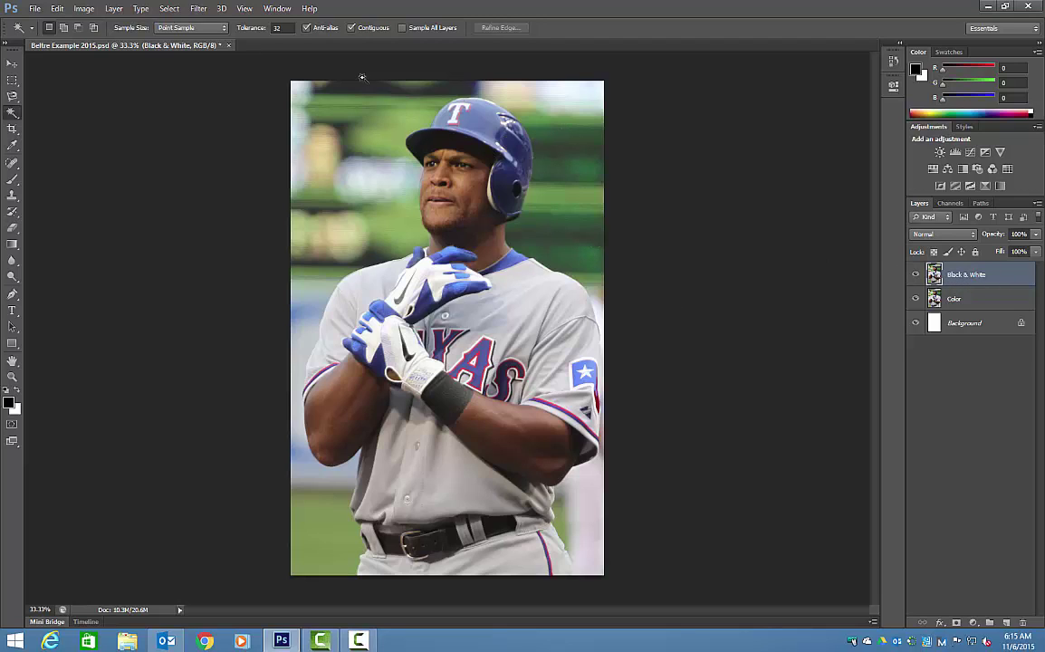
Apply a Black & White adjustment, testing the sliders, then set Reds and Greens back to 40
{"action": "left_click", "coordinate": [83, 9]}
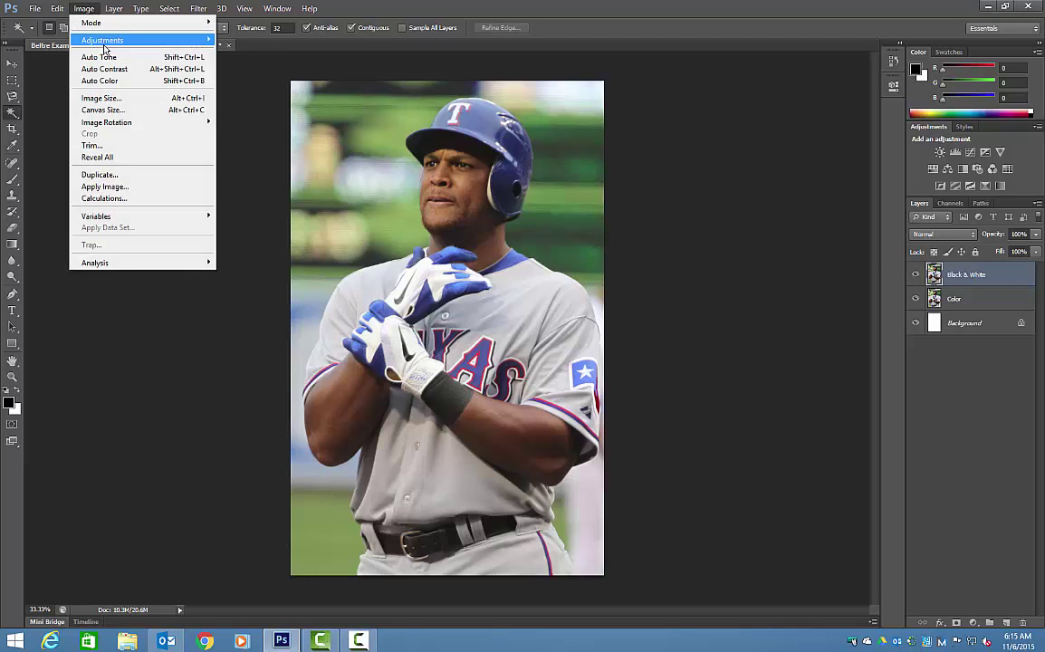
{"action": "mouse_move", "coordinate": [104, 41]}
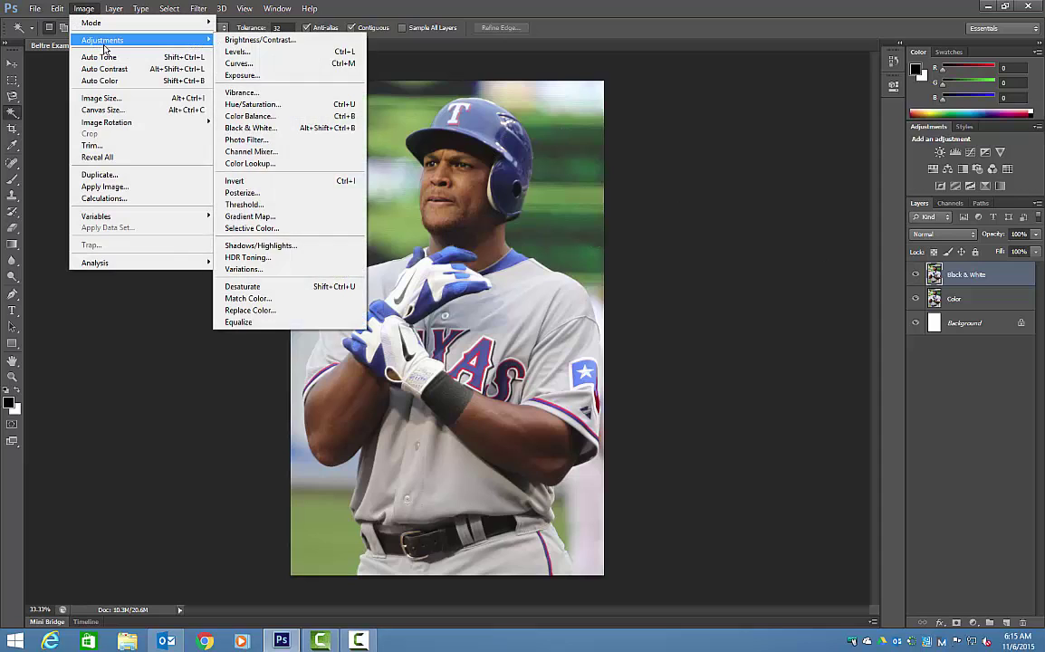
{"action": "left_click", "coordinate": [278, 132]}
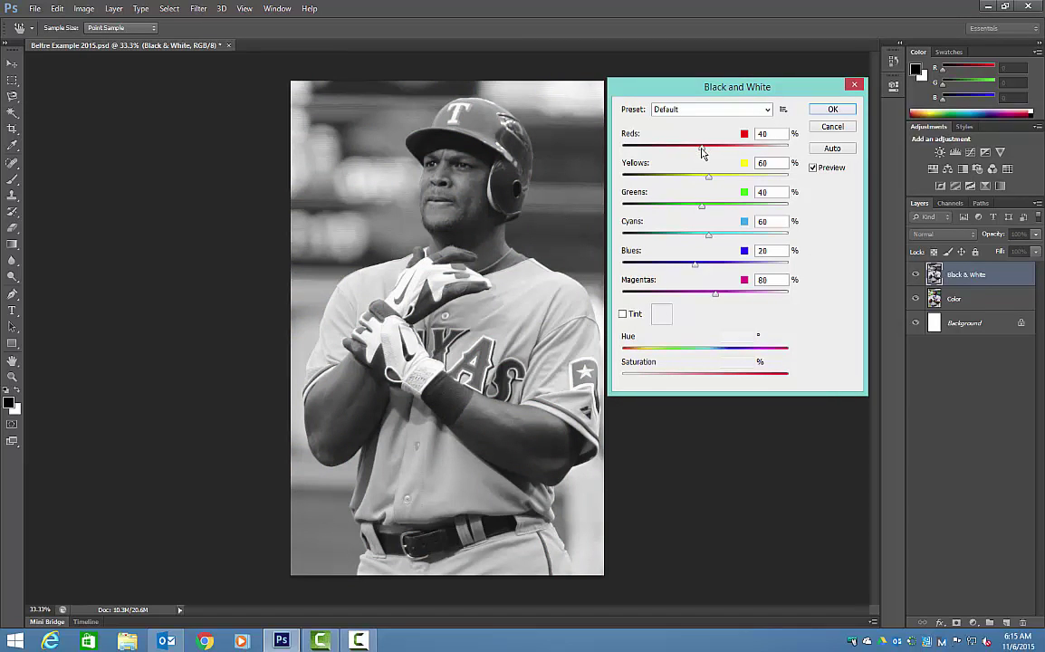
{"action": "mouse_move", "coordinate": [701, 153]}
{"action": "left_mouse_down"}
{"action": "mouse_move", "coordinate": [722, 154]}
{"action": "mouse_move", "coordinate": [682, 154]}
{"action": "mouse_move", "coordinate": [700, 156]}
{"action": "left_mouse_up"}
{"action": "left_click_drag", "start_coordinate": [700, 206], "coordinate": [692, 211]}
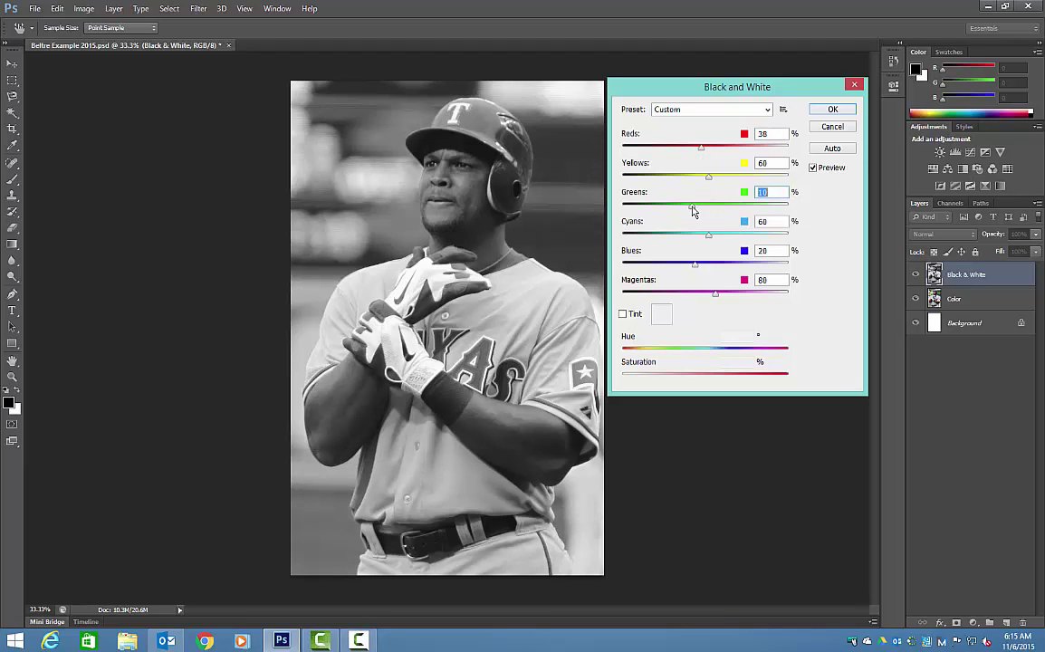
{"action": "type", "text": "40"}
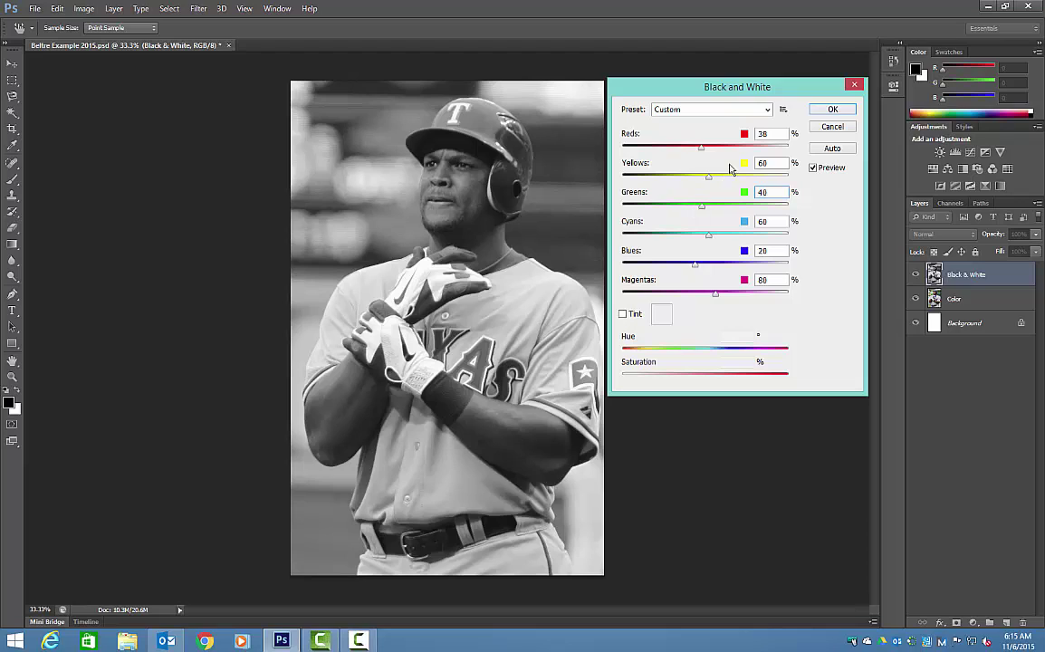
{"action": "double_click", "coordinate": [765, 134]}
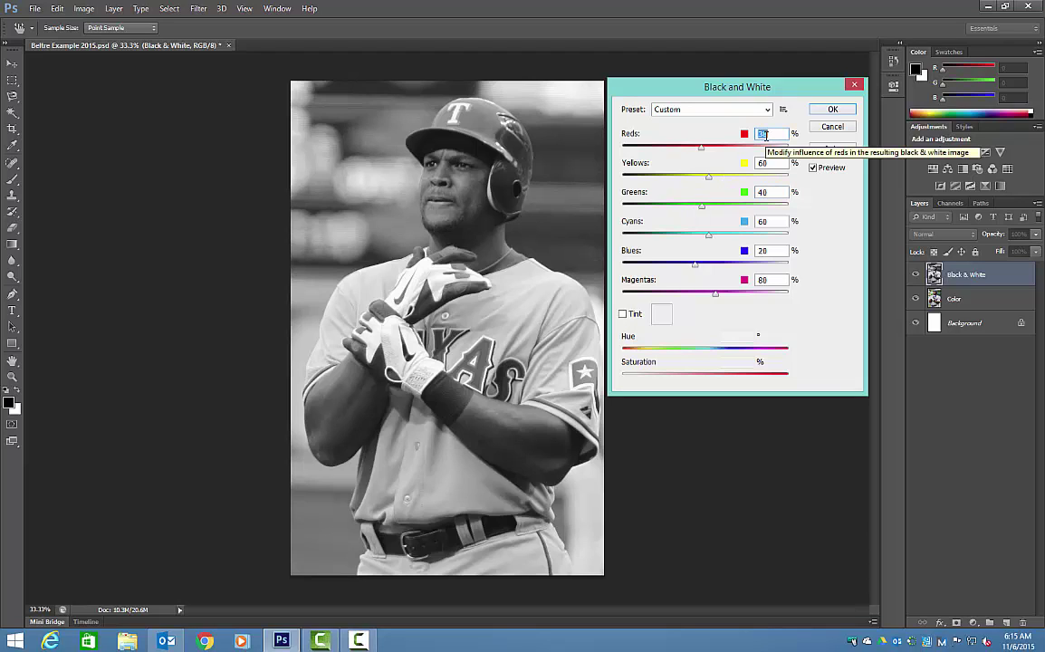
{"action": "type", "text": "40"}
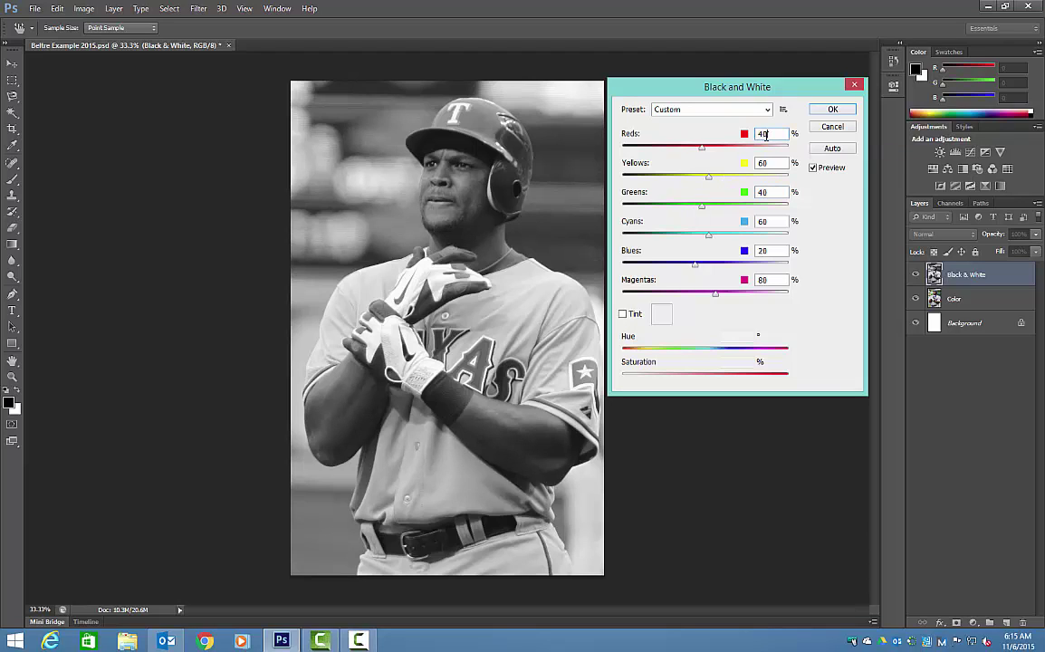
{"action": "left_click", "coordinate": [833, 110]}
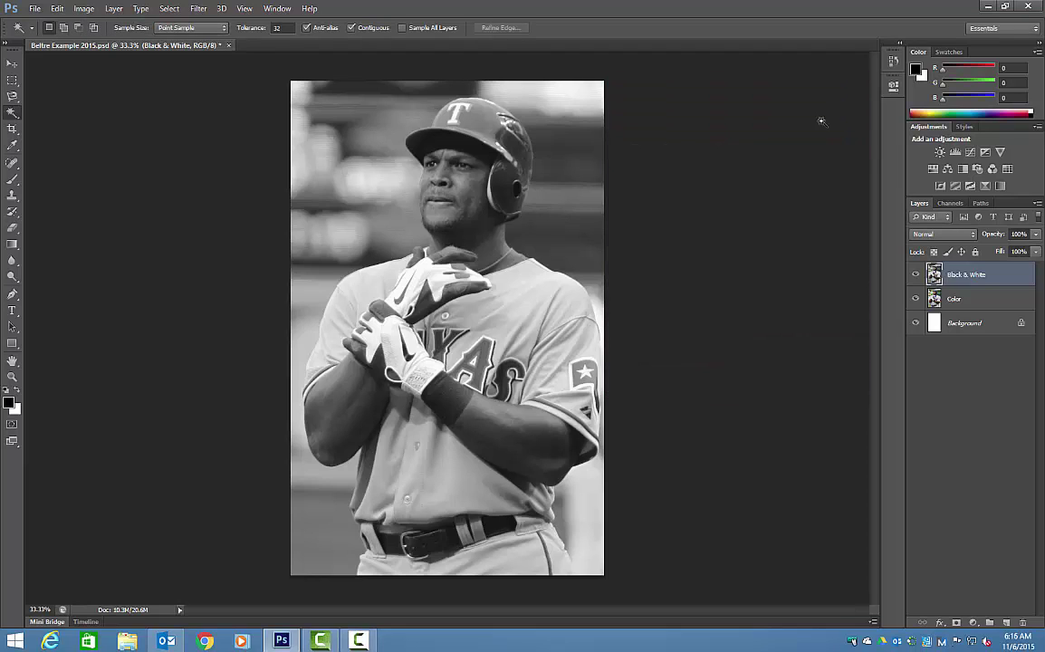
Toggle the Black & White and Color layers' visibility to compare grayscale and colour
{"action": "left_click", "coordinate": [964, 300]}
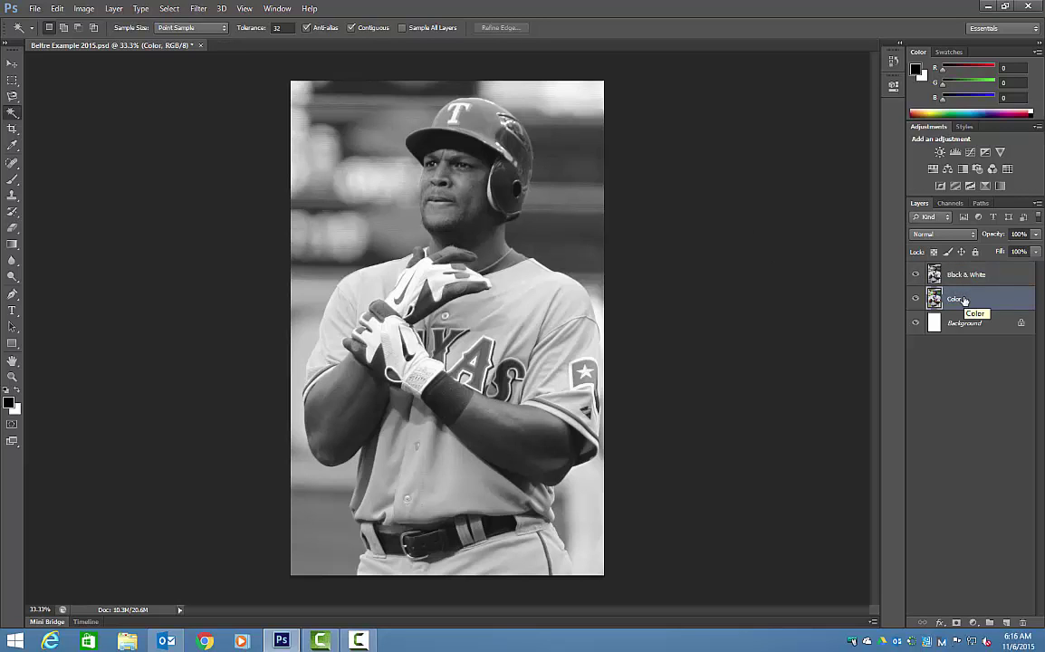
{"action": "left_click", "coordinate": [916, 276]}
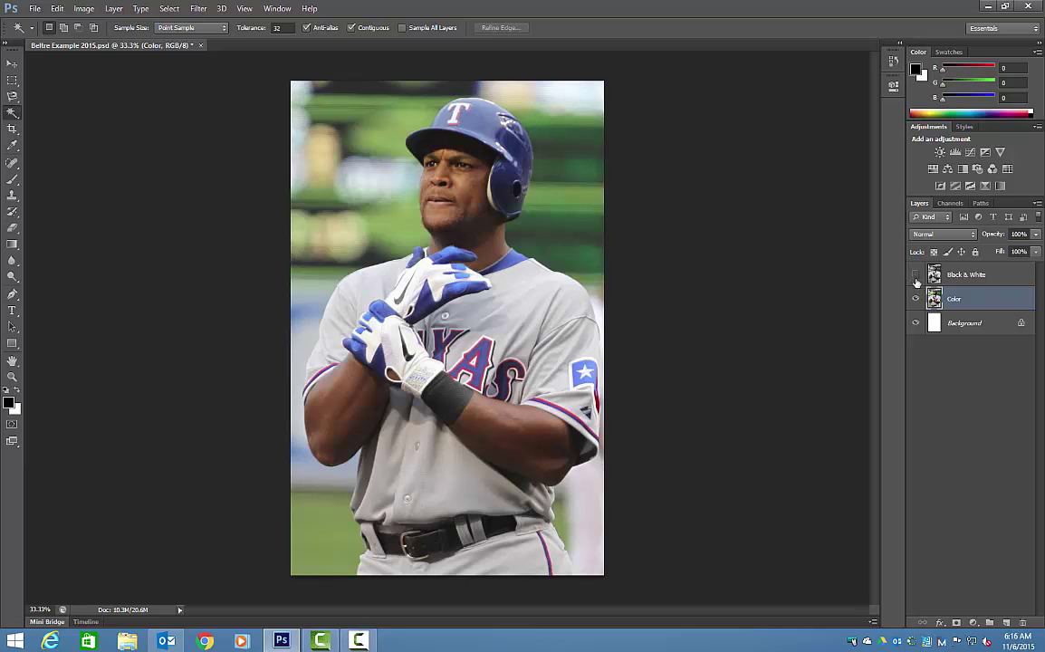
{"action": "left_click", "coordinate": [915, 276]}
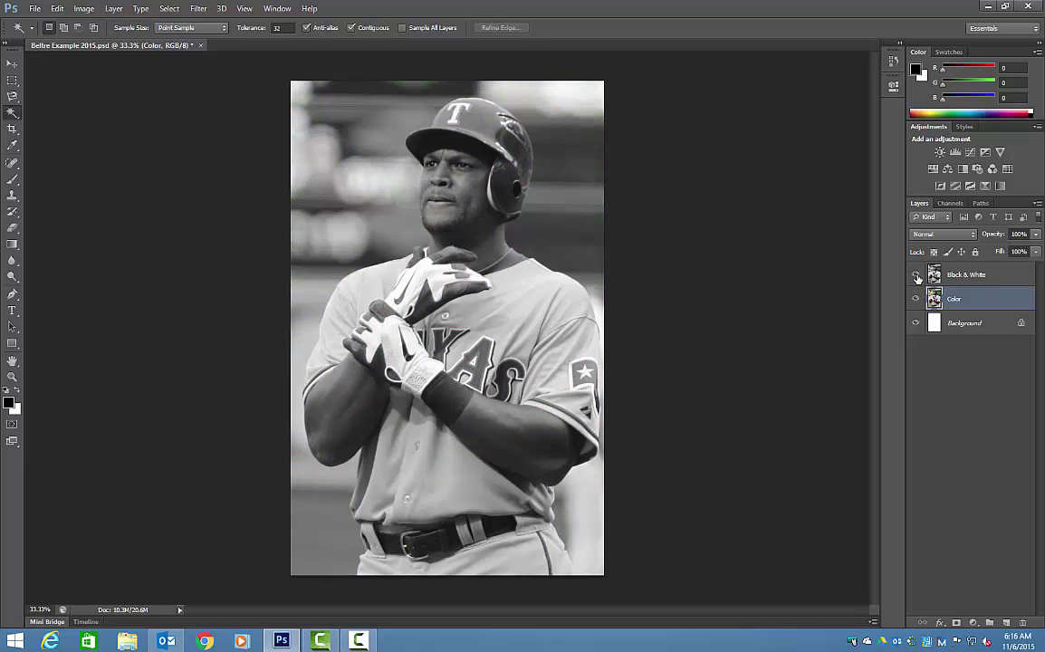
{"action": "left_click", "coordinate": [915, 276]}
{"action": "left_click", "coordinate": [916, 299]}
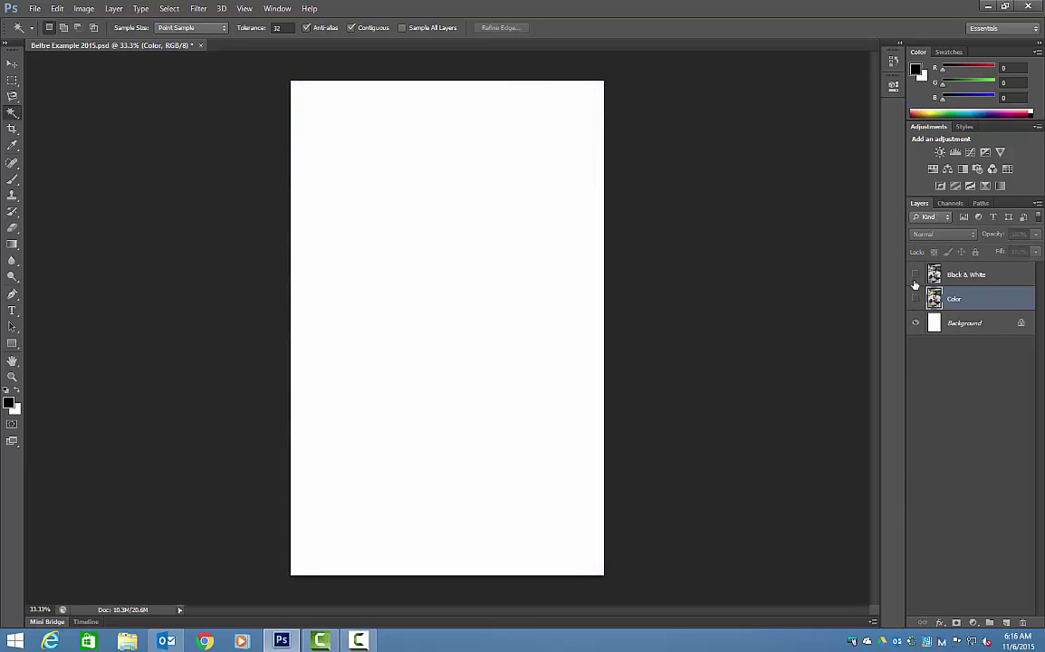
{"action": "left_click", "coordinate": [915, 275]}
{"action": "left_click", "coordinate": [916, 299]}
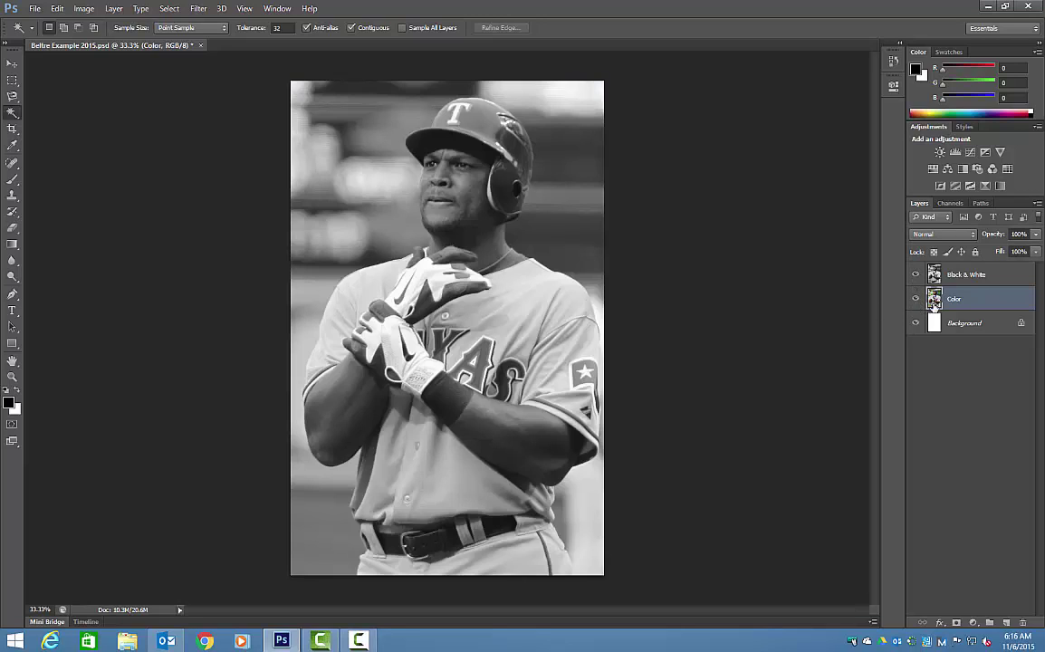
Select the Black & White layer, recheck its visibility, and switch to the Eraser tool
{"action": "left_click", "coordinate": [968, 274]}
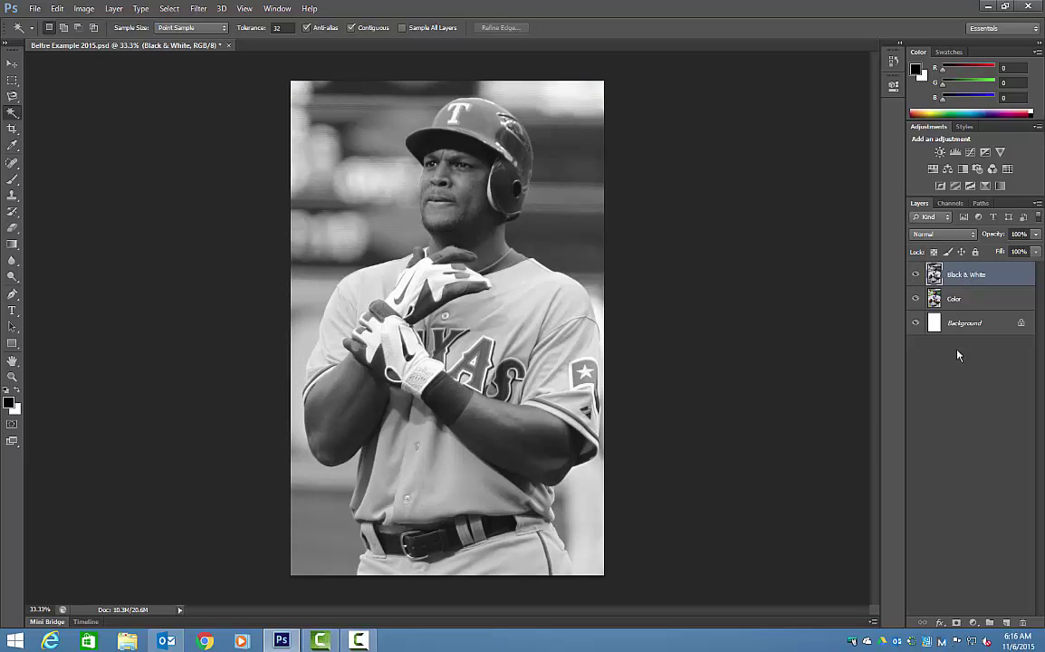
{"action": "left_click", "coordinate": [915, 275]}
{"action": "left_click", "coordinate": [915, 275]}
{"action": "left_click", "coordinate": [11, 231]}
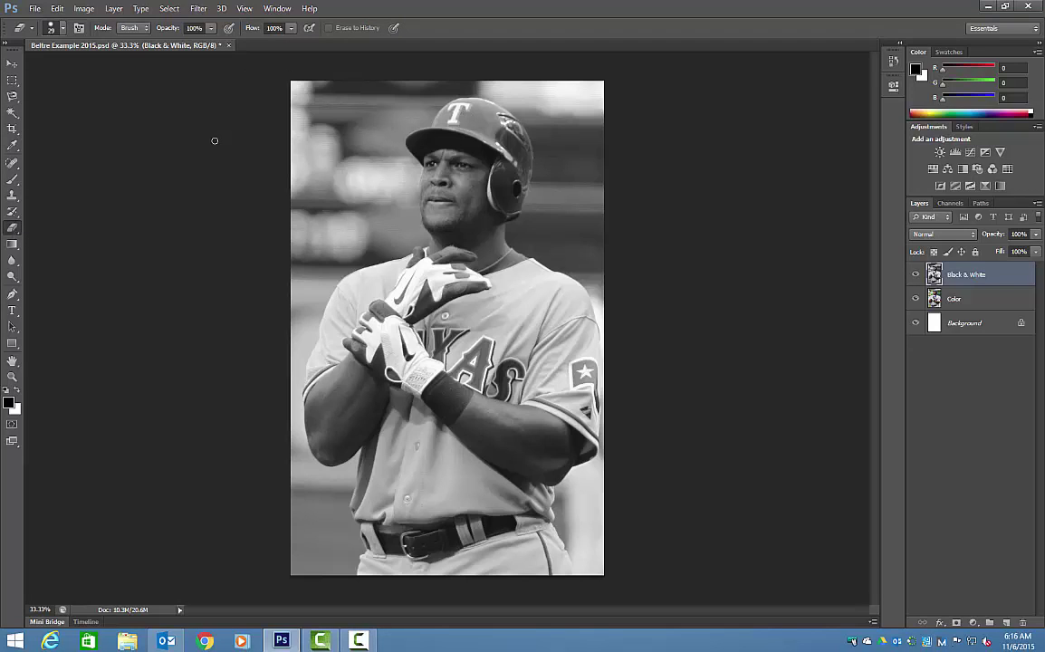
Try out different eraser brush sizes and hardness values in the brush preset picker
{"action": "left_click", "coordinate": [50, 30]}
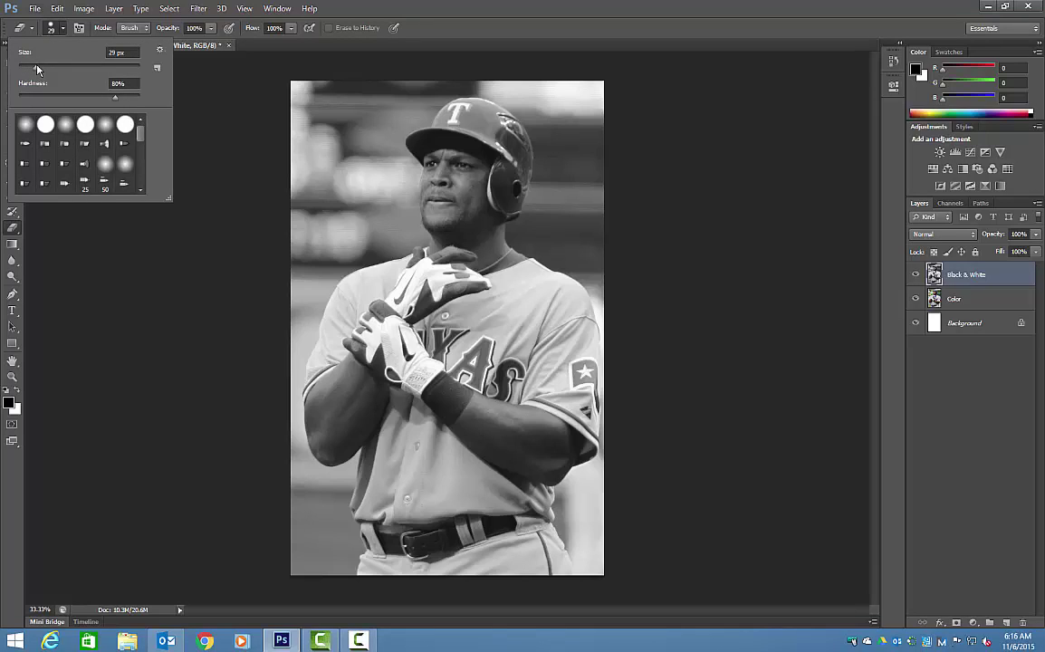
{"action": "left_click_drag", "start_coordinate": [36, 68], "coordinate": [111, 68]}
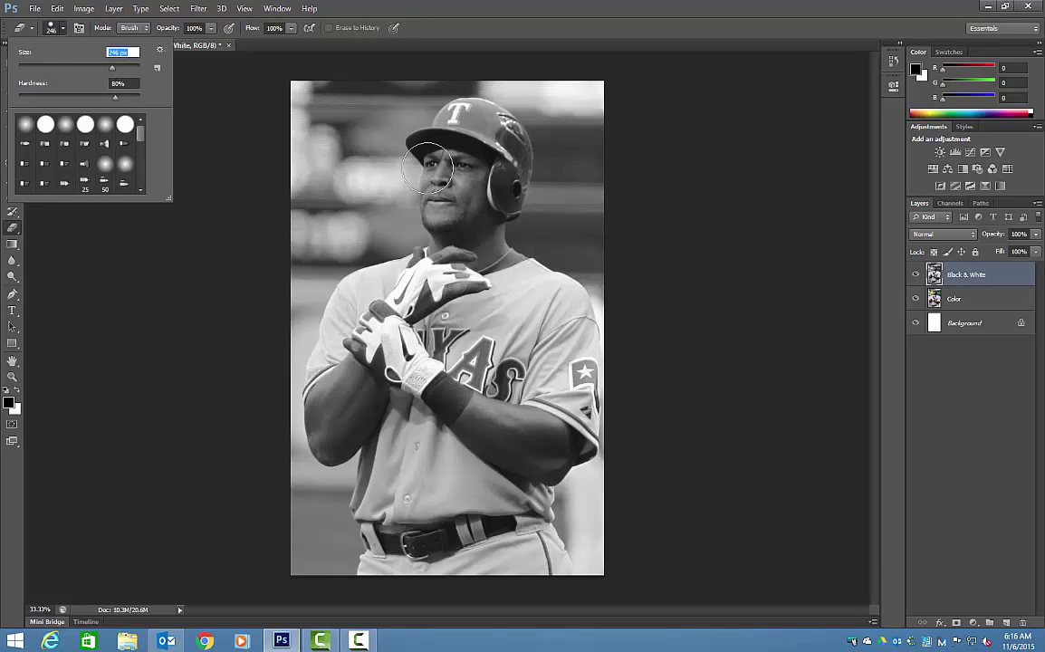
{"action": "left_click", "coordinate": [110, 70]}
{"action": "left_click_drag", "start_coordinate": [109, 70], "coordinate": [71, 68]}
{"action": "left_click_drag", "start_coordinate": [122, 96], "coordinate": [139, 103]}
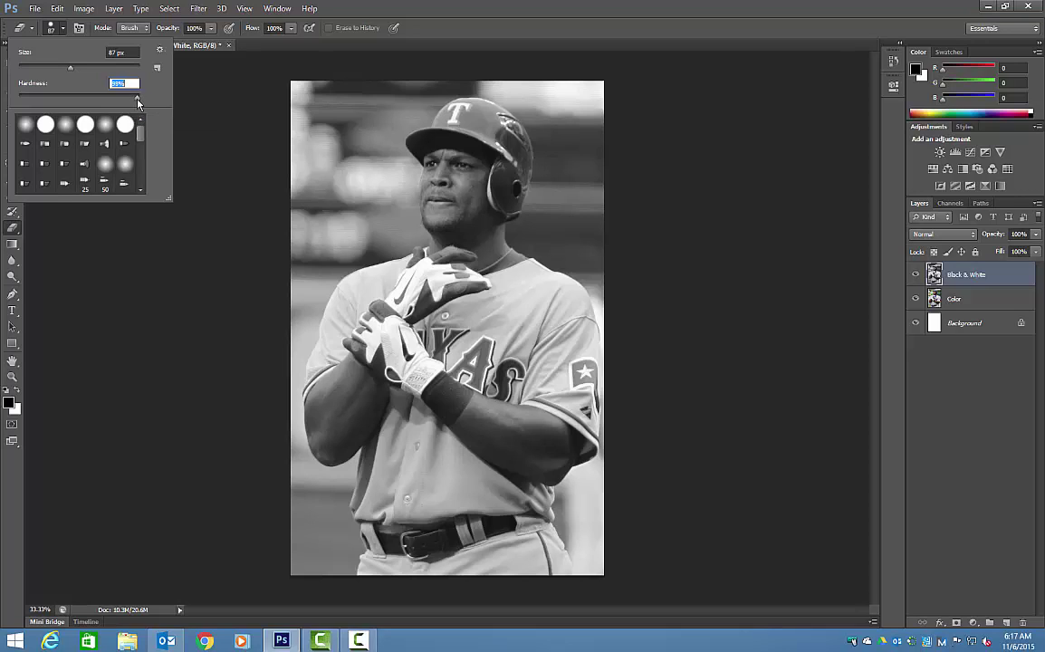
{"action": "left_click_drag", "start_coordinate": [140, 103], "coordinate": [118, 103]}
Choose the hard round preset at 80% hardness and 41 px size
{"action": "left_click", "coordinate": [101, 123]}
{"action": "left_click", "coordinate": [105, 163]}
{"action": "left_click_drag", "start_coordinate": [19, 97], "coordinate": [115, 101]}
{"action": "left_click", "coordinate": [45, 124]}
{"action": "left_click_drag", "start_coordinate": [139, 101], "coordinate": [115, 103]}
{"action": "left_click_drag", "start_coordinate": [71, 68], "coordinate": [43, 68]}
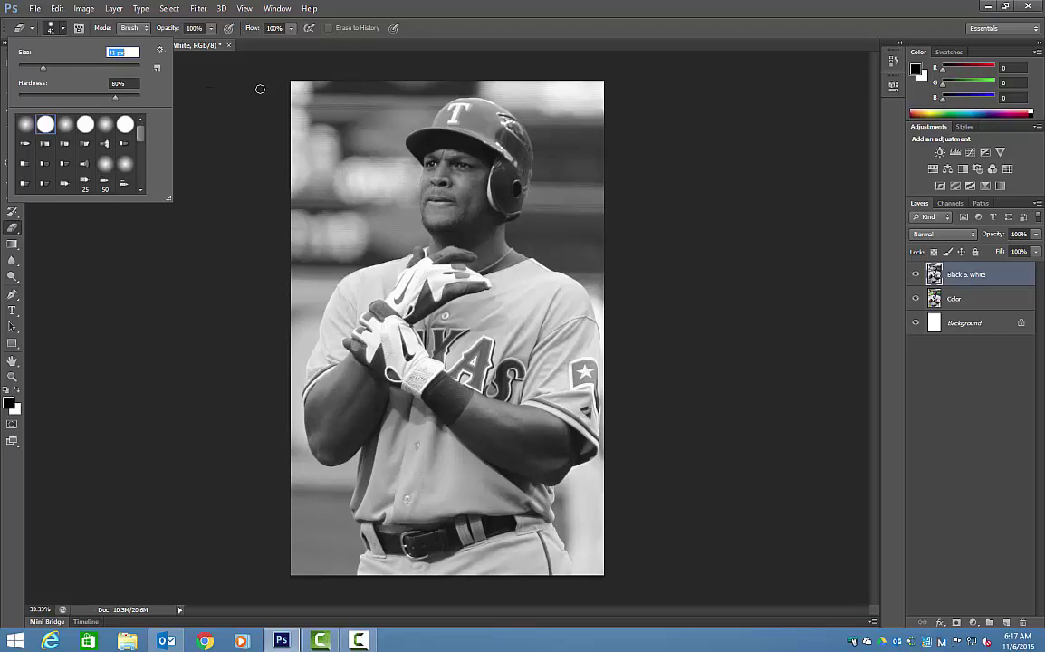
{"action": "key", "text": "Return"}
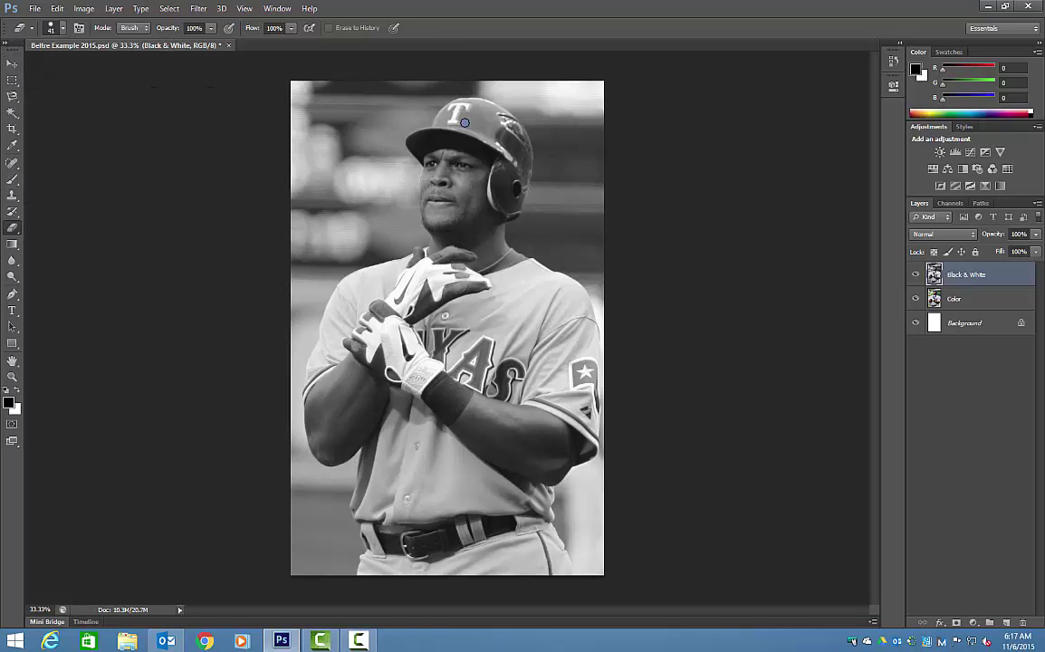
Zoom in to 66.7% and erase the Black & White layer around the helmet's T logo
{"action": "key", "text": "ctrl+plus"}
{"action": "key", "text": "ctrl+plus"}
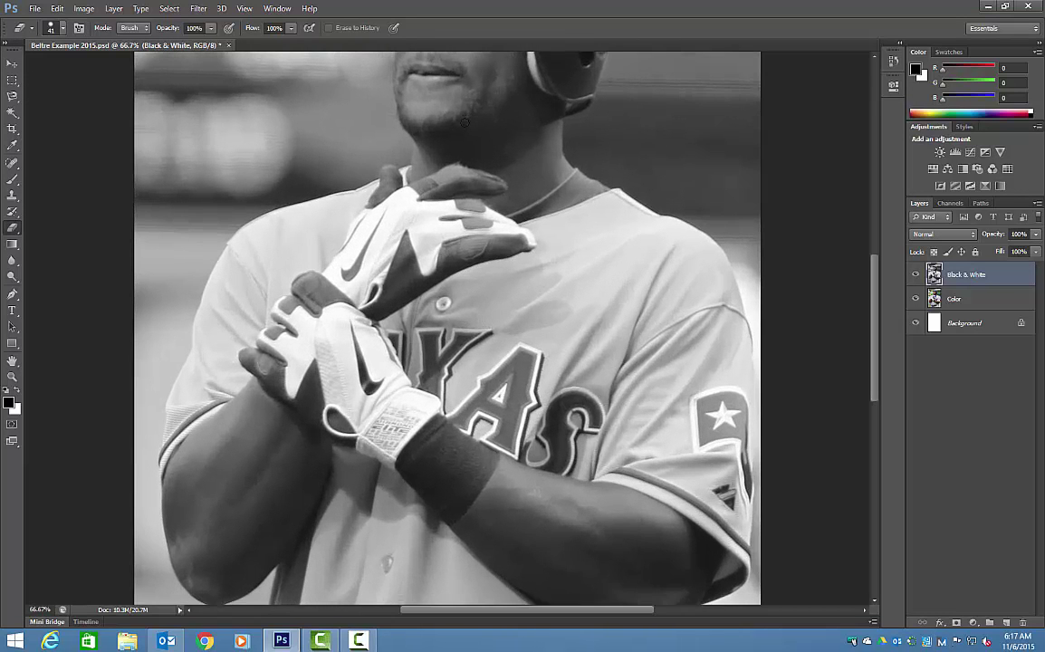
{"action": "scroll", "coordinate": [465, 122], "scroll_direction": "up", "scroll_amount": 3}
{"action": "scroll", "coordinate": [465, 123], "scroll_direction": "up", "scroll_amount": 3}
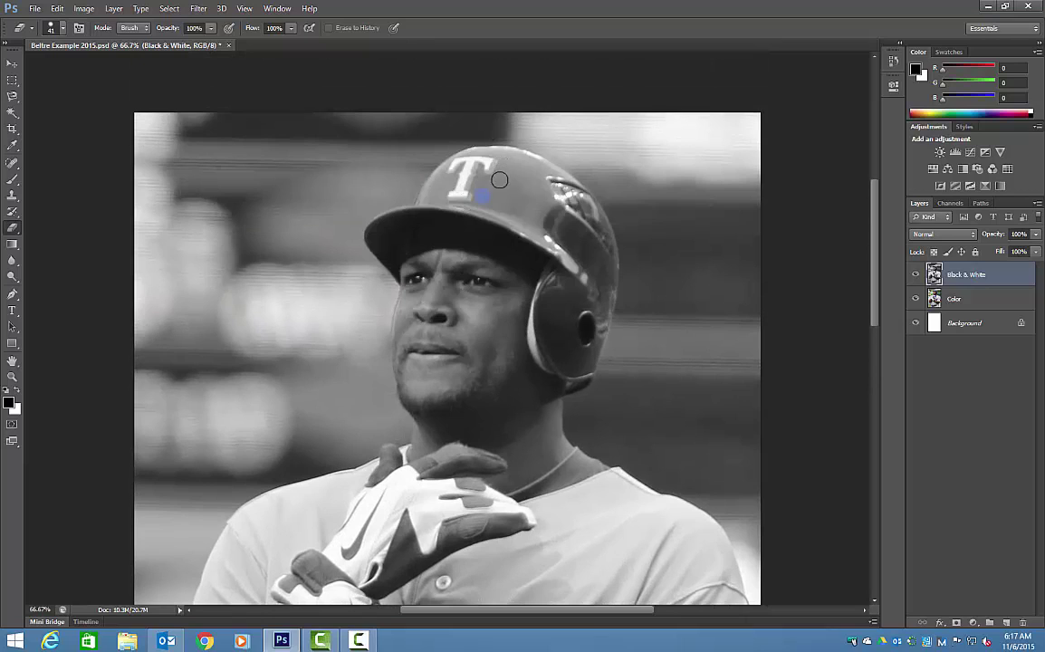
{"action": "mouse_move", "coordinate": [473, 188]}
{"action": "left_mouse_down"}
{"action": "mouse_move", "coordinate": [518, 198]}
{"action": "mouse_move", "coordinate": [449, 179]}
{"action": "mouse_move", "coordinate": [452, 161]}
{"action": "mouse_move", "coordinate": [478, 169]}
{"action": "mouse_move", "coordinate": [462, 181]}
{"action": "mouse_move", "coordinate": [498, 207]}
{"action": "mouse_move", "coordinate": [457, 190]}
{"action": "mouse_move", "coordinate": [474, 165]}
{"action": "mouse_move", "coordinate": [512, 170]}
{"action": "left_mouse_up"}
{"action": "mouse_move", "coordinate": [513, 171]}
{"action": "left_mouse_down"}
{"action": "mouse_move", "coordinate": [455, 189]}
{"action": "mouse_move", "coordinate": [468, 198]}
{"action": "mouse_move", "coordinate": [449, 199]}
{"action": "mouse_move", "coordinate": [466, 174]}
{"action": "mouse_move", "coordinate": [486, 184]}
{"action": "mouse_move", "coordinate": [477, 186]}
{"action": "mouse_move", "coordinate": [484, 200]}
{"action": "mouse_move", "coordinate": [449, 190]}
{"action": "left_mouse_up"}
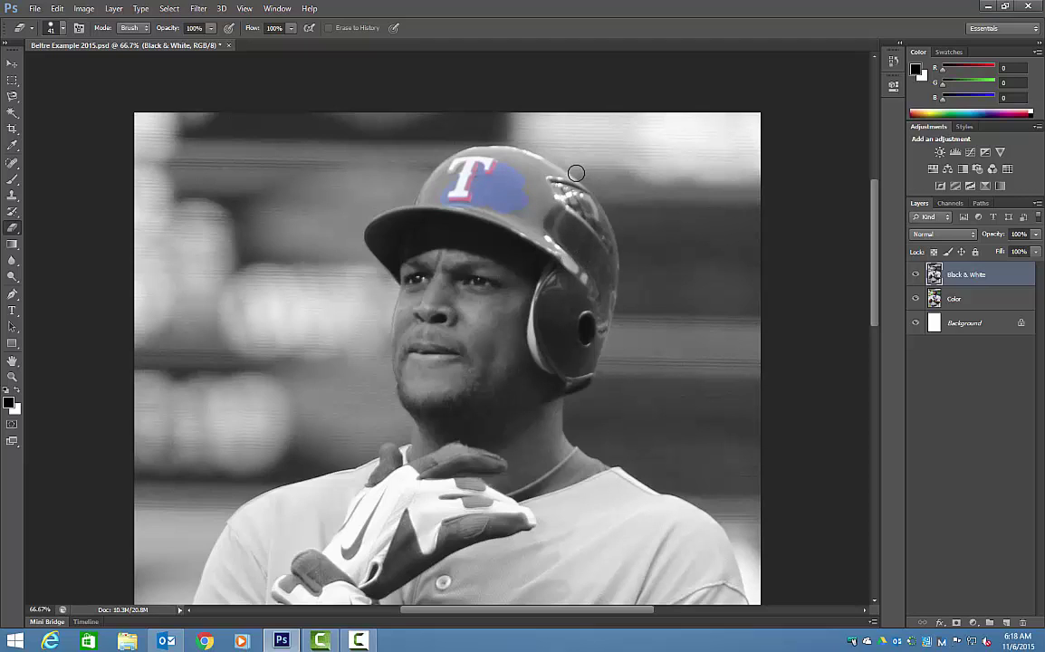
Erase more blue on the helmet's right side, undoing the stray green strokes
{"action": "mouse_move", "coordinate": [552, 182]}
{"action": "left_mouse_down"}
{"action": "mouse_move", "coordinate": [608, 207]}
{"action": "mouse_move", "coordinate": [617, 275]}
{"action": "mouse_move", "coordinate": [590, 224]}
{"action": "mouse_move", "coordinate": [595, 267]}
{"action": "mouse_move", "coordinate": [575, 205]}
{"action": "left_mouse_up"}
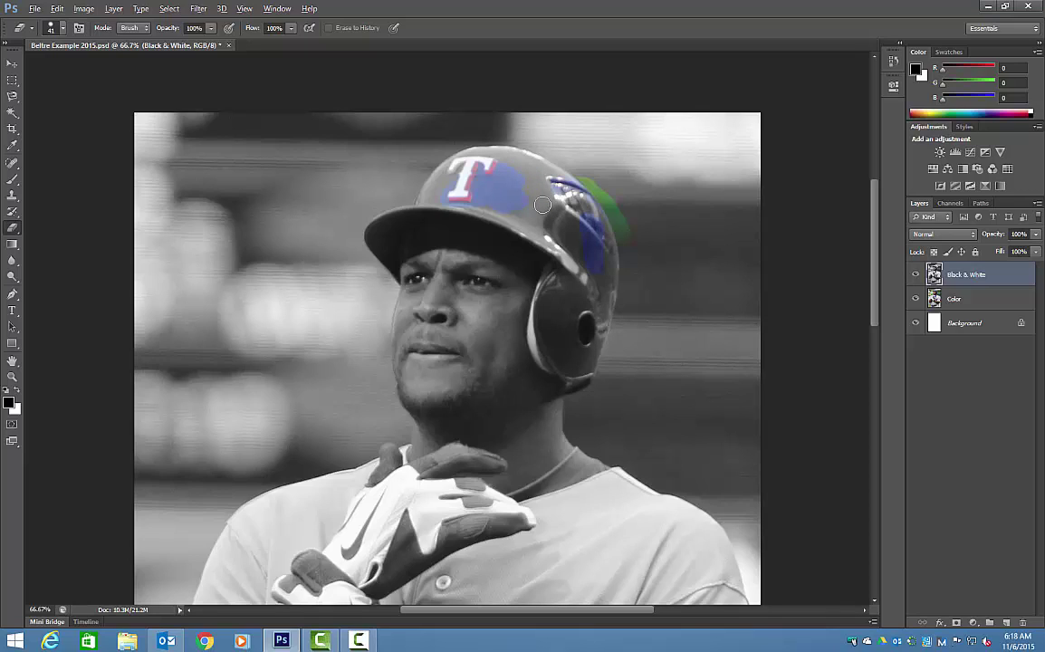
{"action": "key", "text": "ctrl+alt+z"}
{"action": "key", "text": "ctrl+alt+z"}
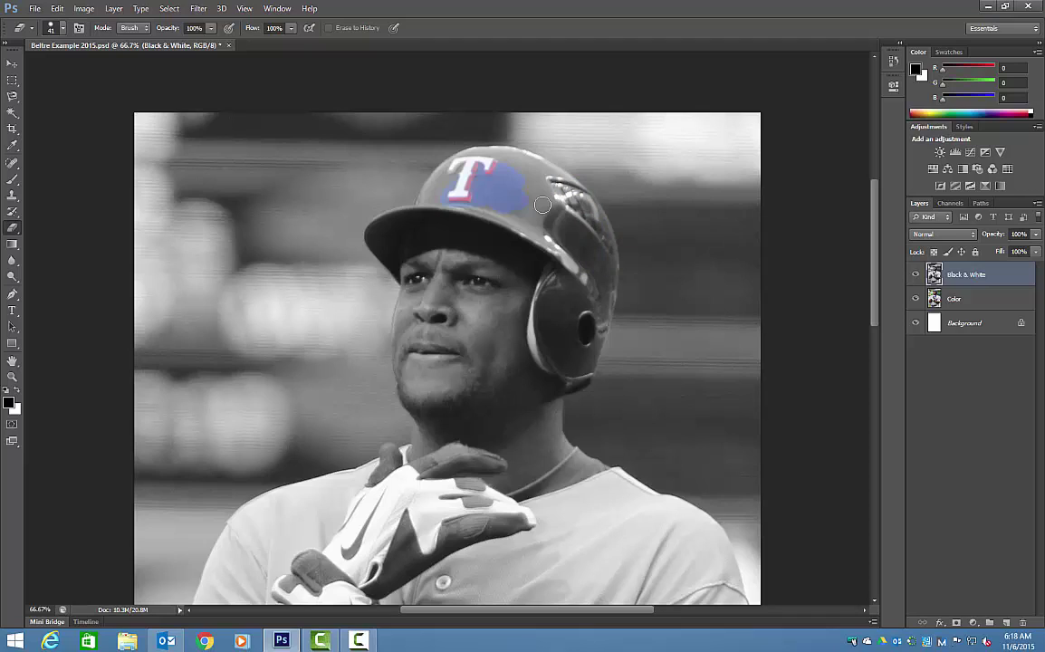
{"action": "mouse_move", "coordinate": [542, 205]}
{"action": "left_mouse_down"}
{"action": "mouse_move", "coordinate": [514, 178]}
{"action": "mouse_move", "coordinate": [540, 212]}
{"action": "mouse_move", "coordinate": [528, 177]}
{"action": "mouse_move", "coordinate": [543, 203]}
{"action": "mouse_move", "coordinate": [645, 221]}
{"action": "mouse_move", "coordinate": [662, 247]}
{"action": "mouse_move", "coordinate": [643, 219]}
{"action": "mouse_move", "coordinate": [663, 247]}
{"action": "left_mouse_up"}
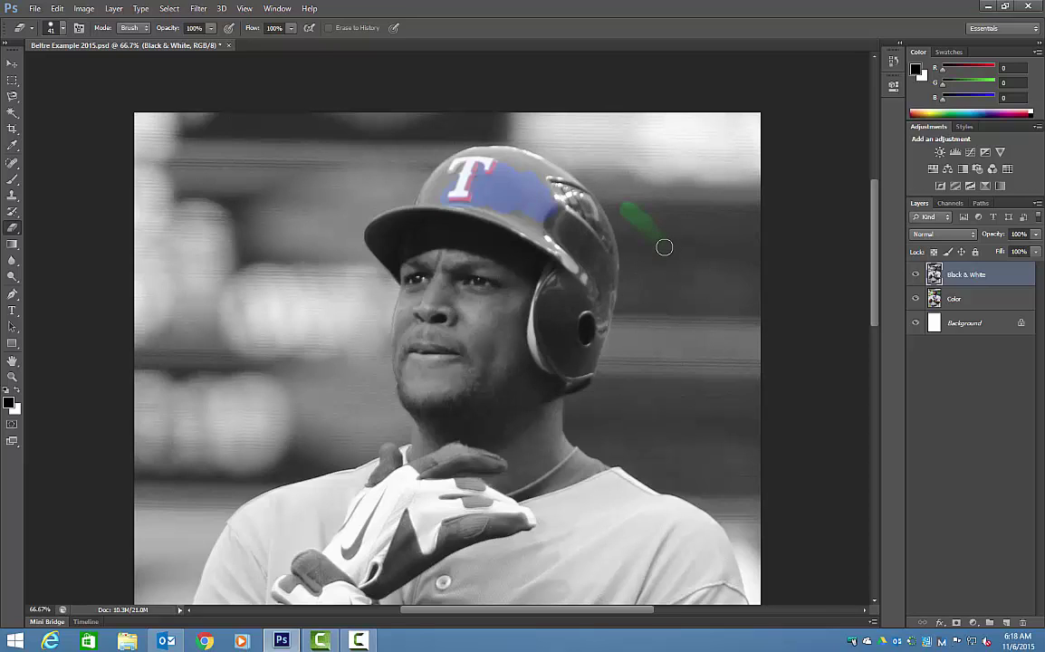
{"action": "key", "text": "ctrl+z"}
{"action": "key", "text": "ctrl+z"}
{"action": "key", "text": "ctrl+alt+z"}
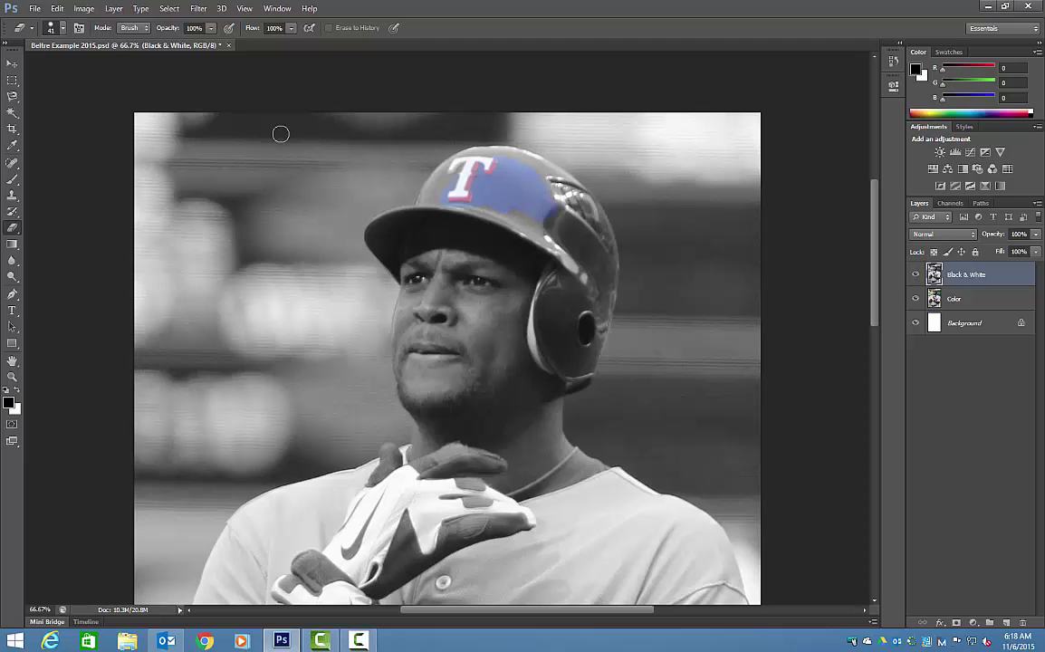
{"action": "left_click", "coordinate": [13, 114]}
Switch to the Magic Wand, test and clear helmet selections, then select the Color layer
{"action": "left_click", "coordinate": [52, 111]}
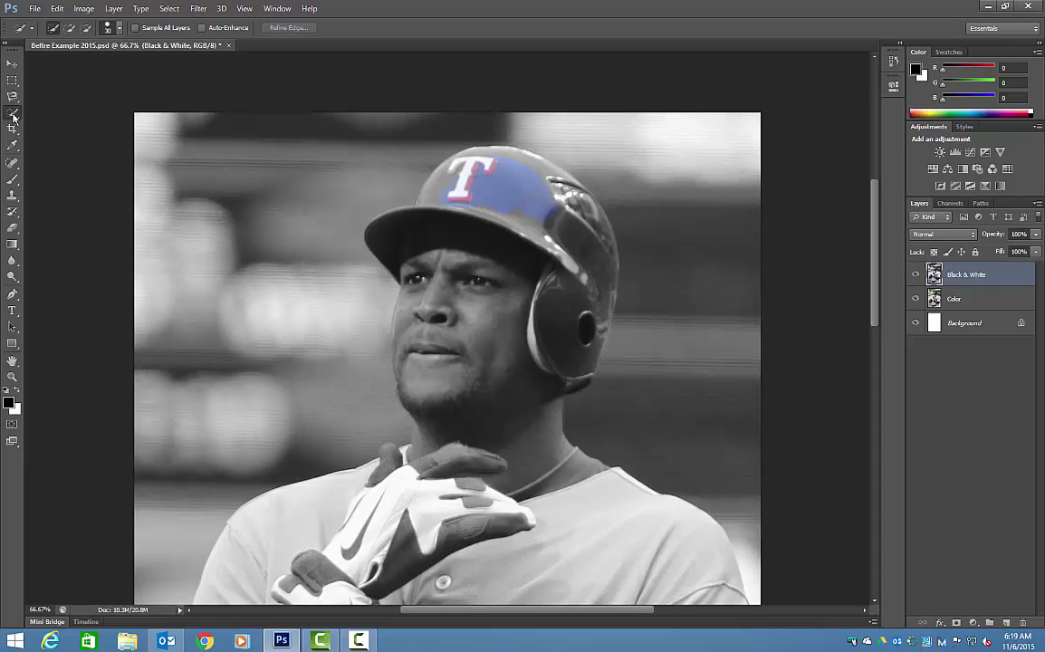
{"action": "left_click", "coordinate": [13, 115]}
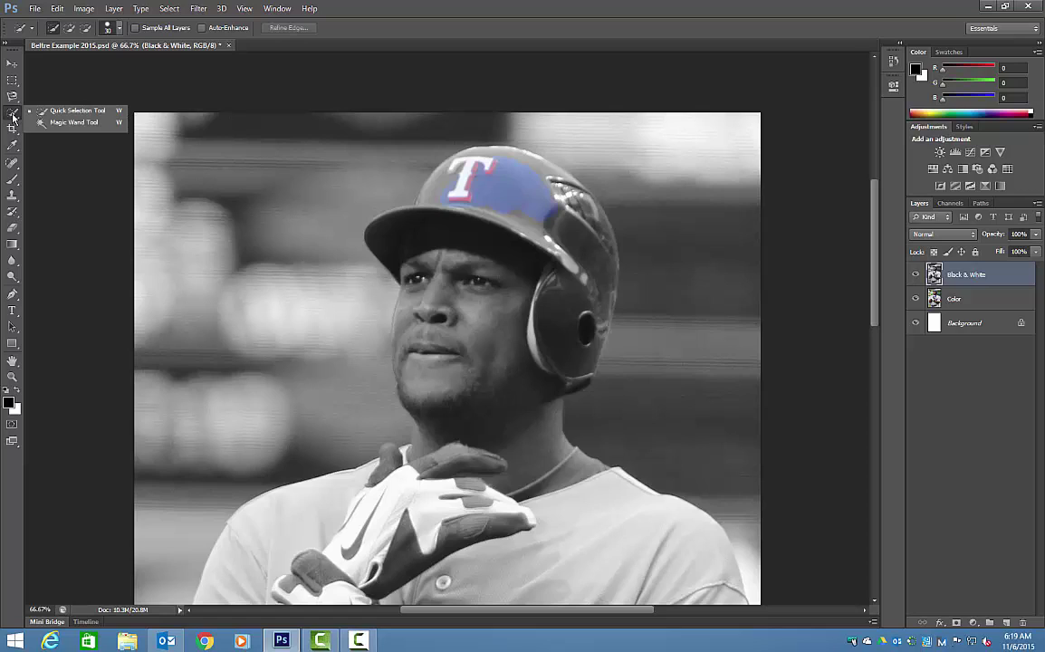
{"action": "left_click", "coordinate": [68, 123]}
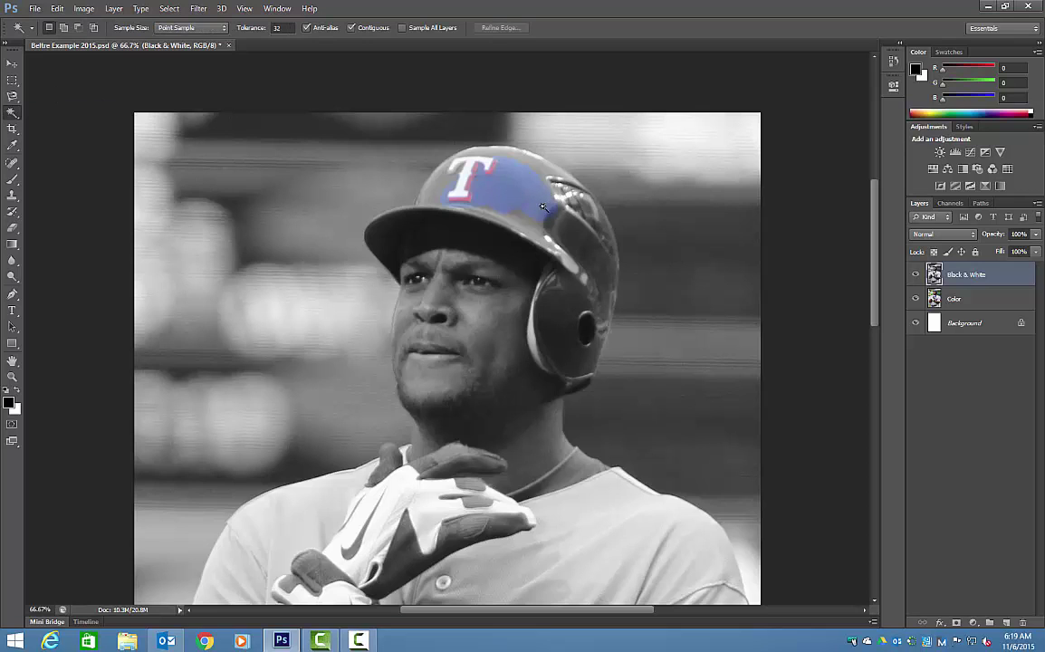
{"action": "left_click", "coordinate": [562, 225]}
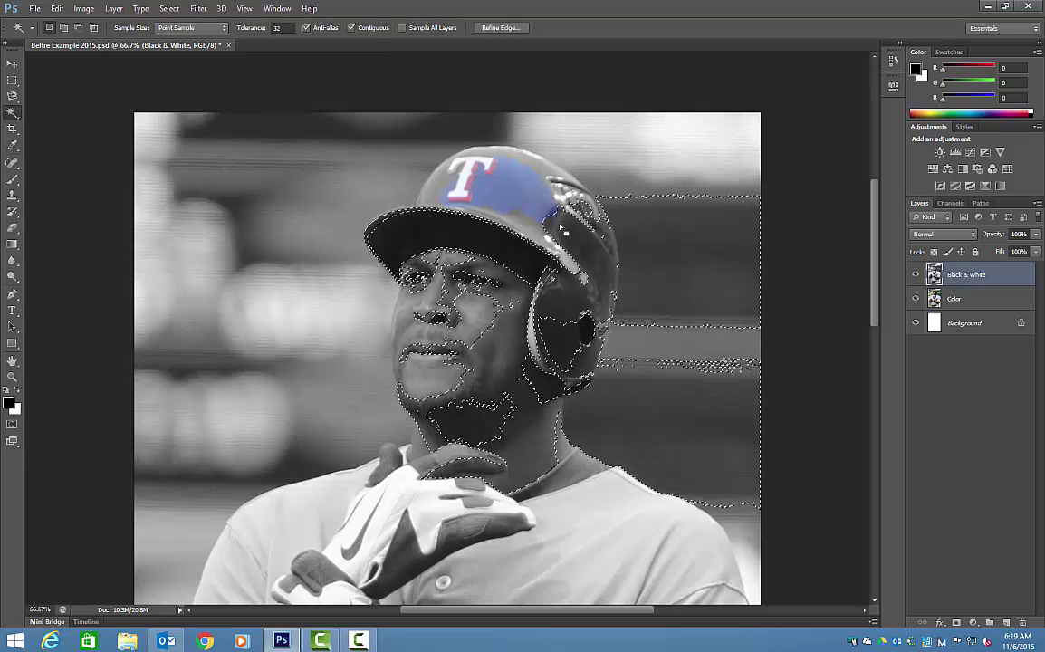
{"action": "key", "text": "ctrl+d"}
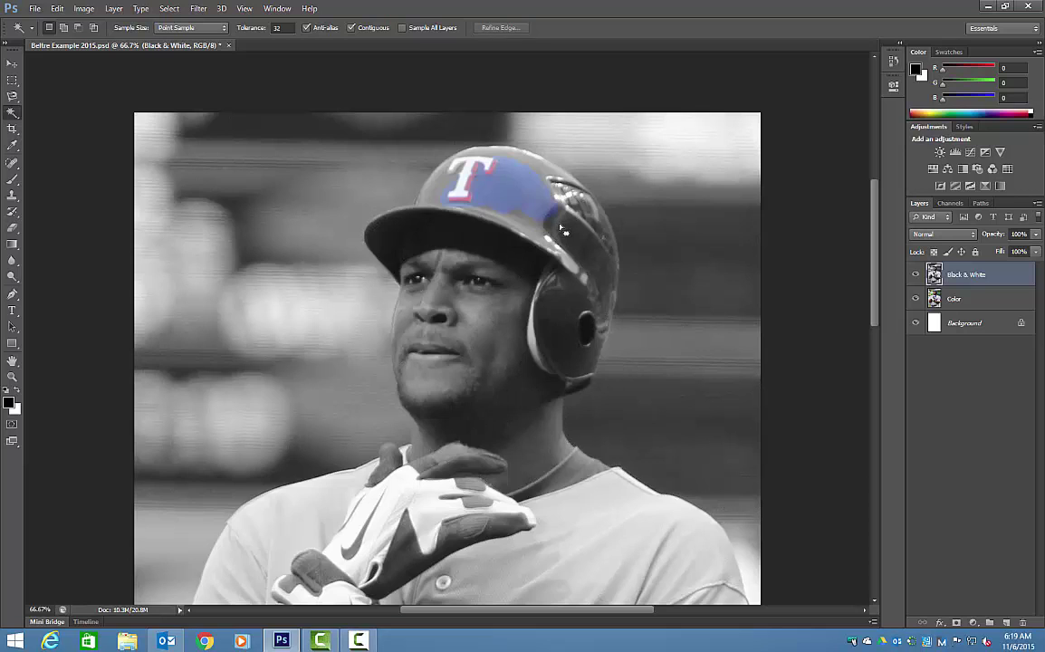
{"action": "left_click", "coordinate": [568, 274]}
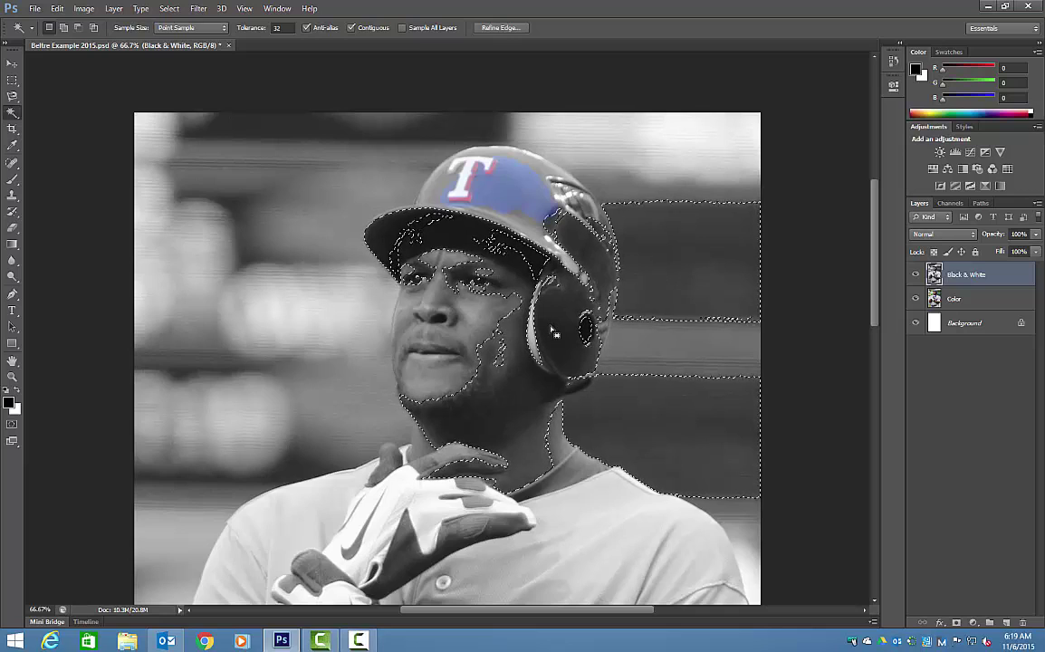
{"action": "key", "text": "ctrl+d"}
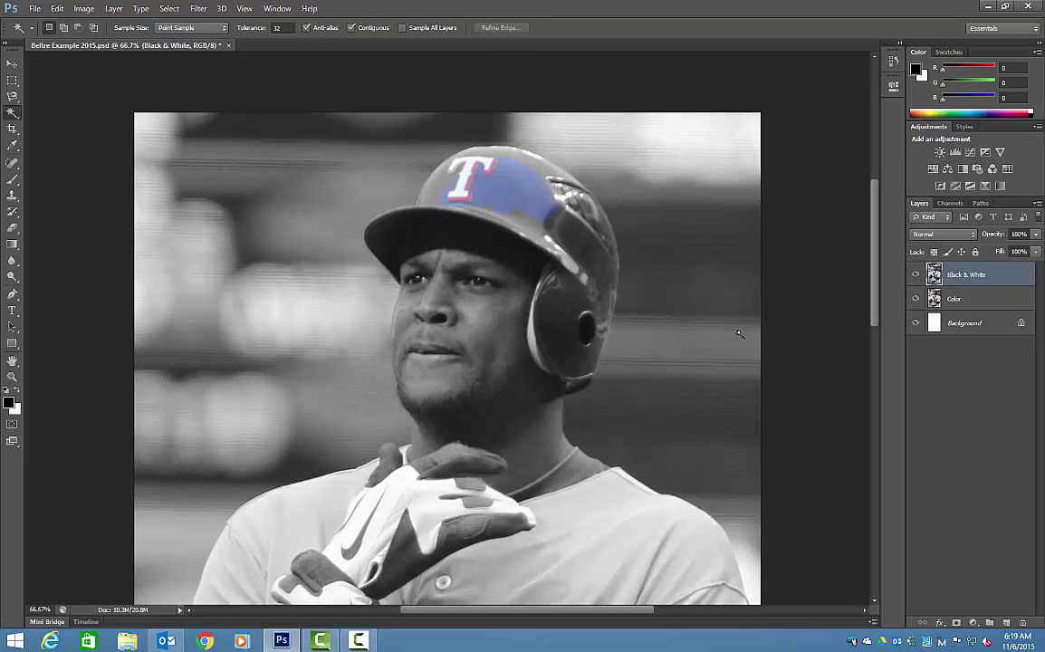
{"action": "left_click", "coordinate": [966, 299]}
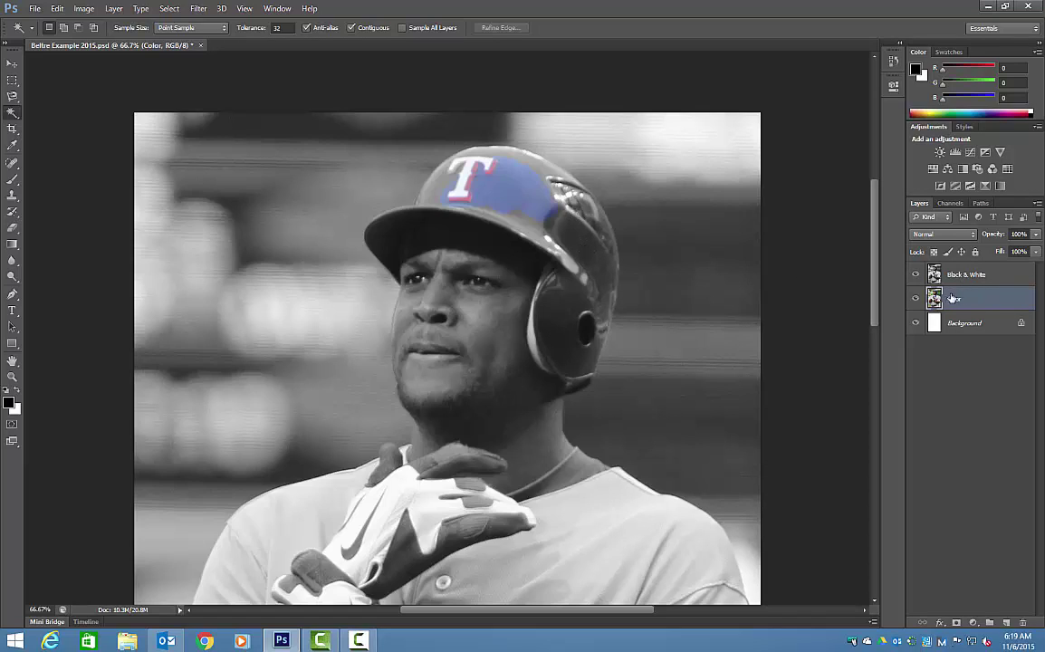
Try Magic Wand selections on the helmet's side, ear flap, top and front panel
{"action": "left_click", "coordinate": [541, 201]}
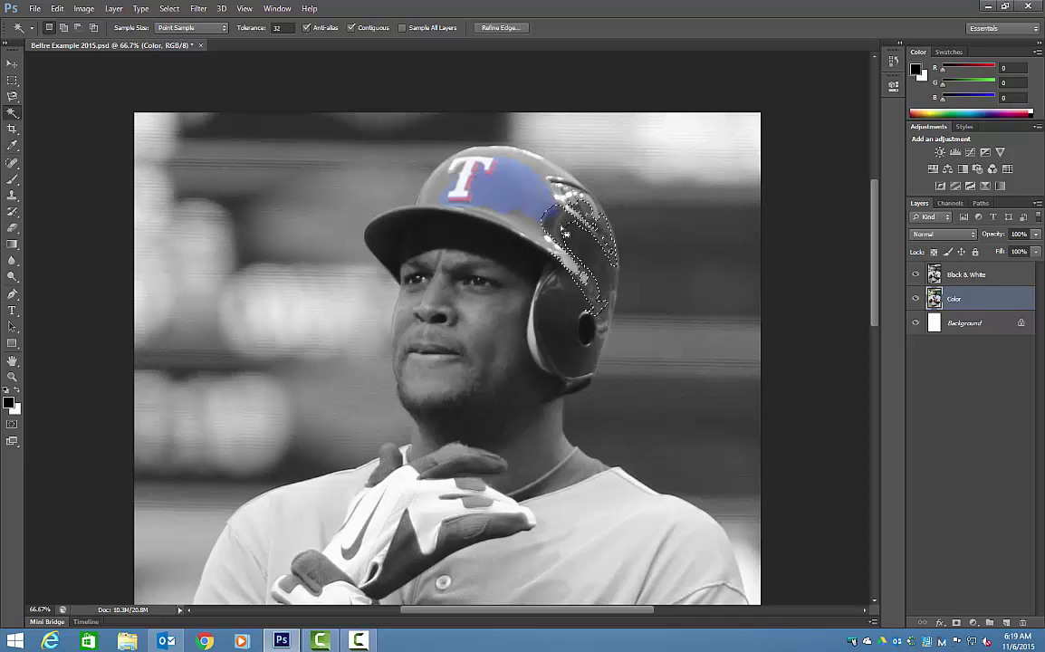
{"action": "left_click", "coordinate": [570, 337]}
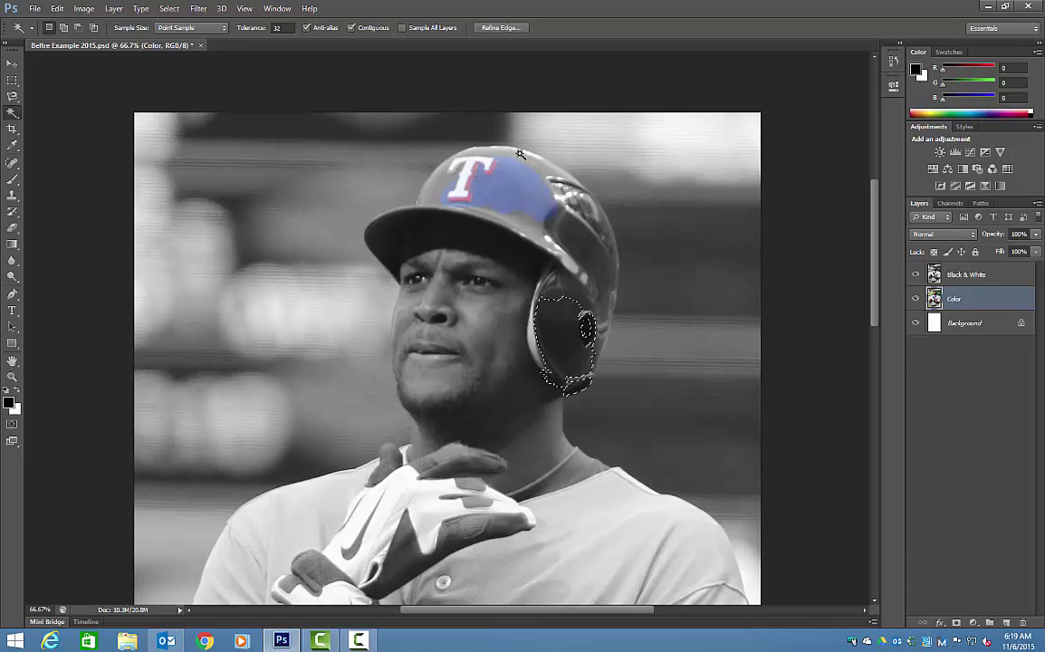
{"action": "left_click", "coordinate": [493, 161]}
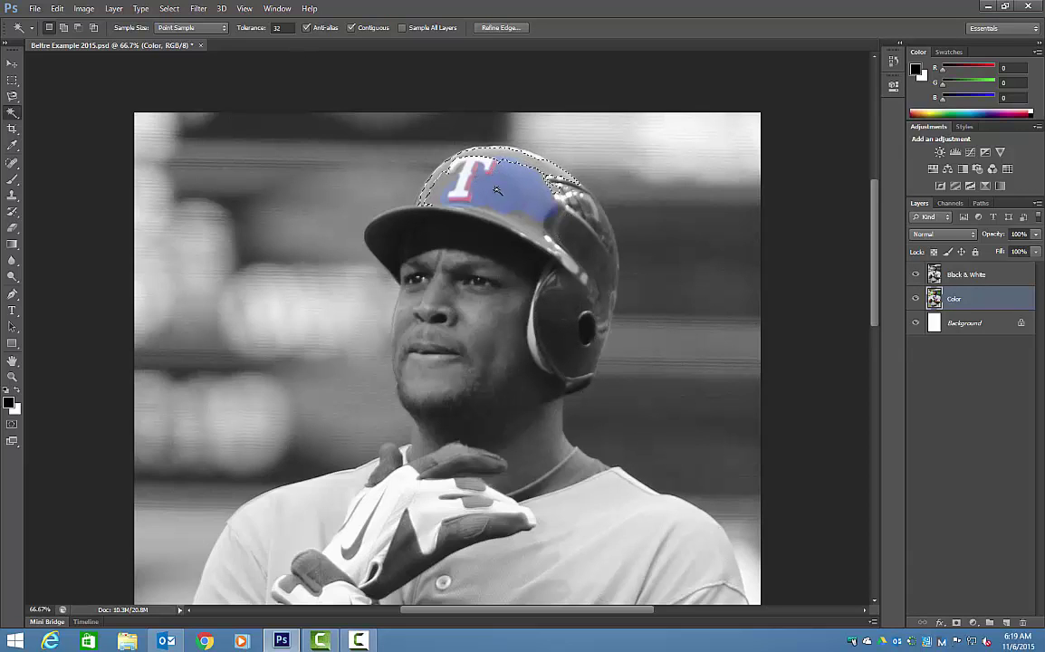
{"action": "left_click", "coordinate": [497, 181]}
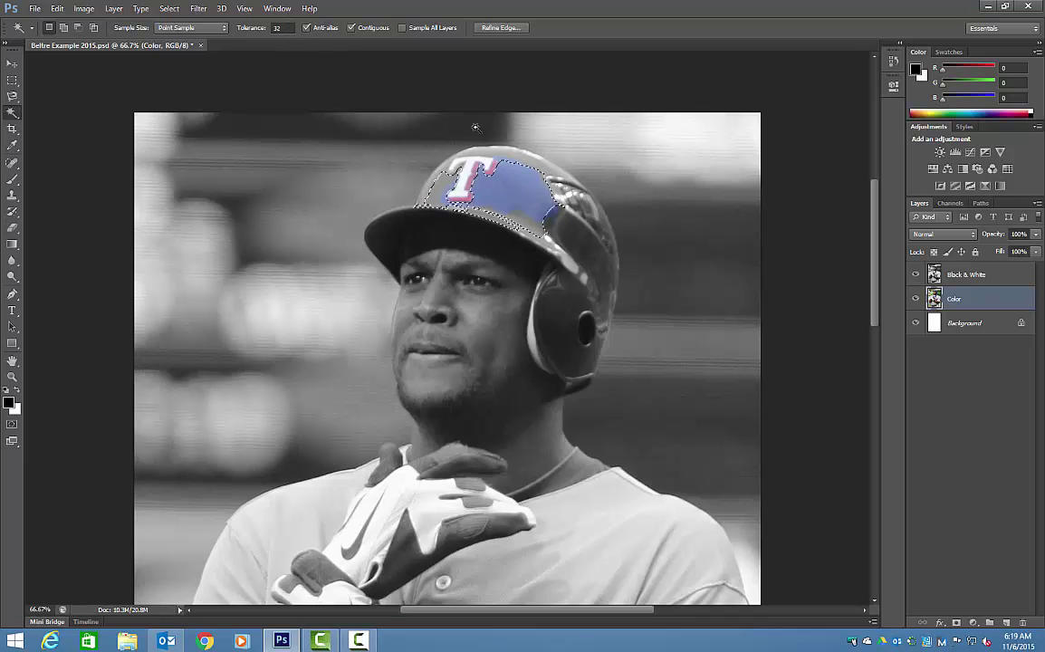
Set Tolerance to 50 and select the helmet top plus its grey brim, side and ear flap
{"action": "left_click", "coordinate": [281, 28]}
{"action": "type", "text": "50"}
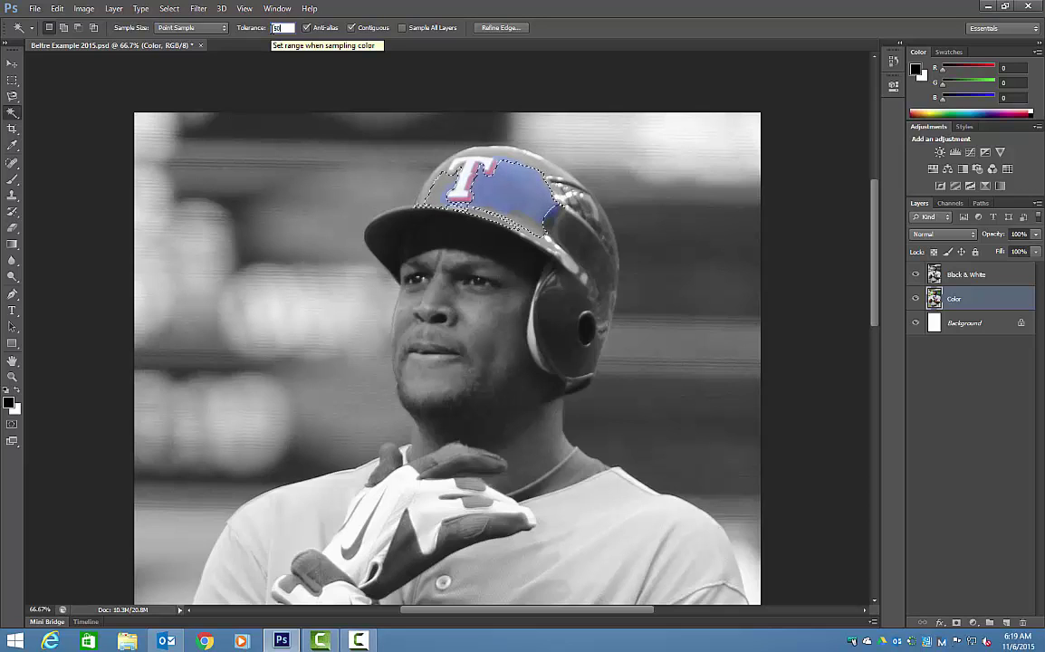
{"action": "left_click", "coordinate": [434, 191]}
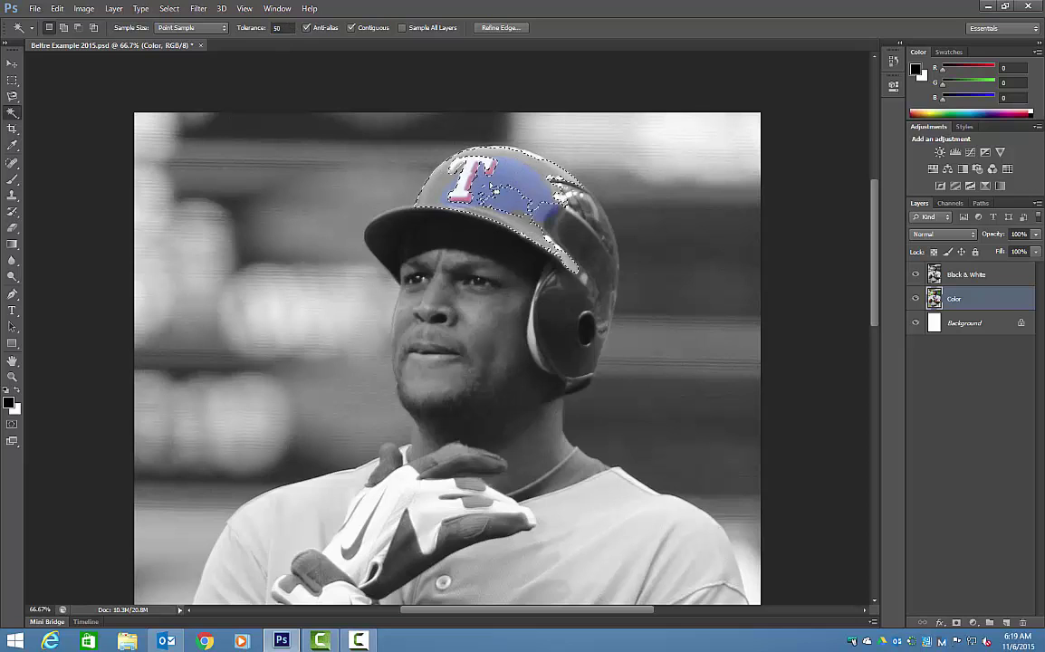
{"action": "left_click", "coordinate": [573, 233]}
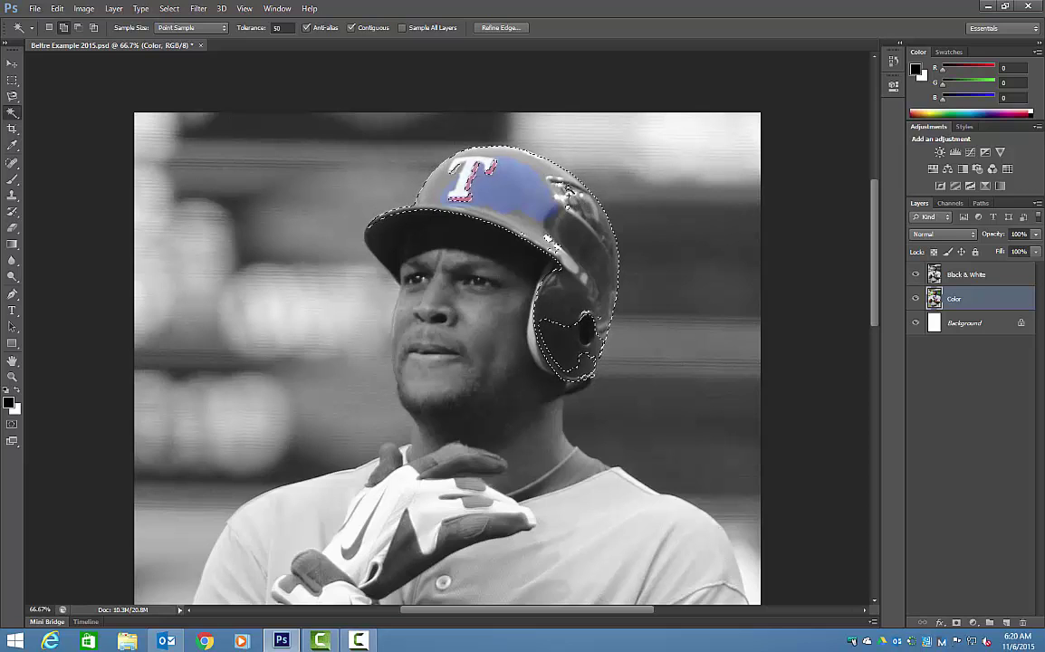
Add more helmet to the selection, undo the stray part, erase on Black & White, then deselect
{"action": "left_click", "coordinate": [563, 182], "text": "shift"}
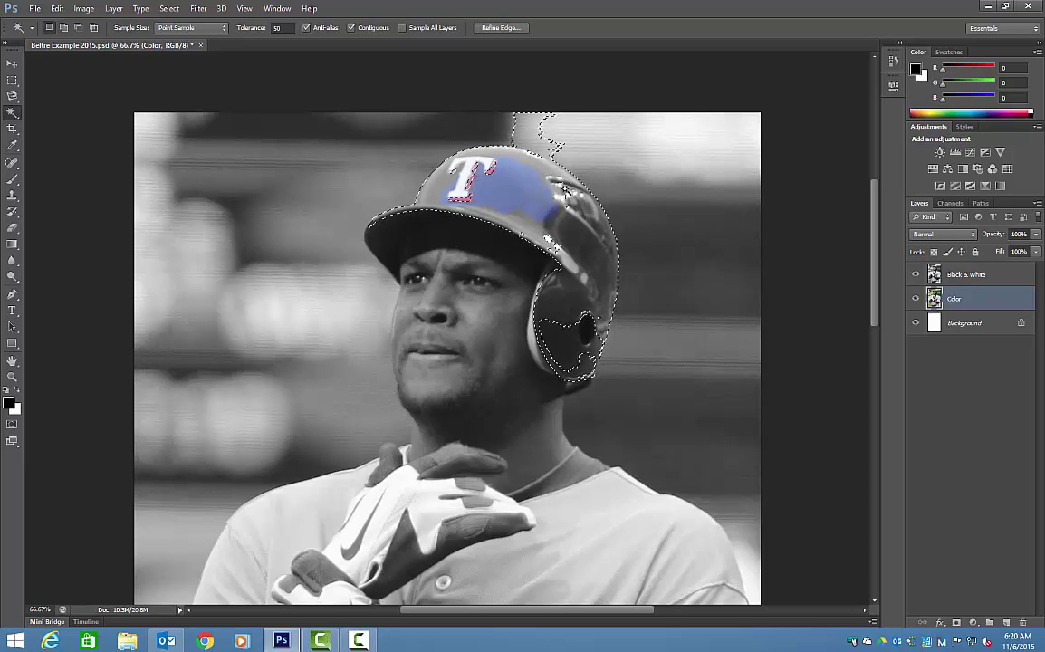
{"action": "key", "text": "ctrl+z"}
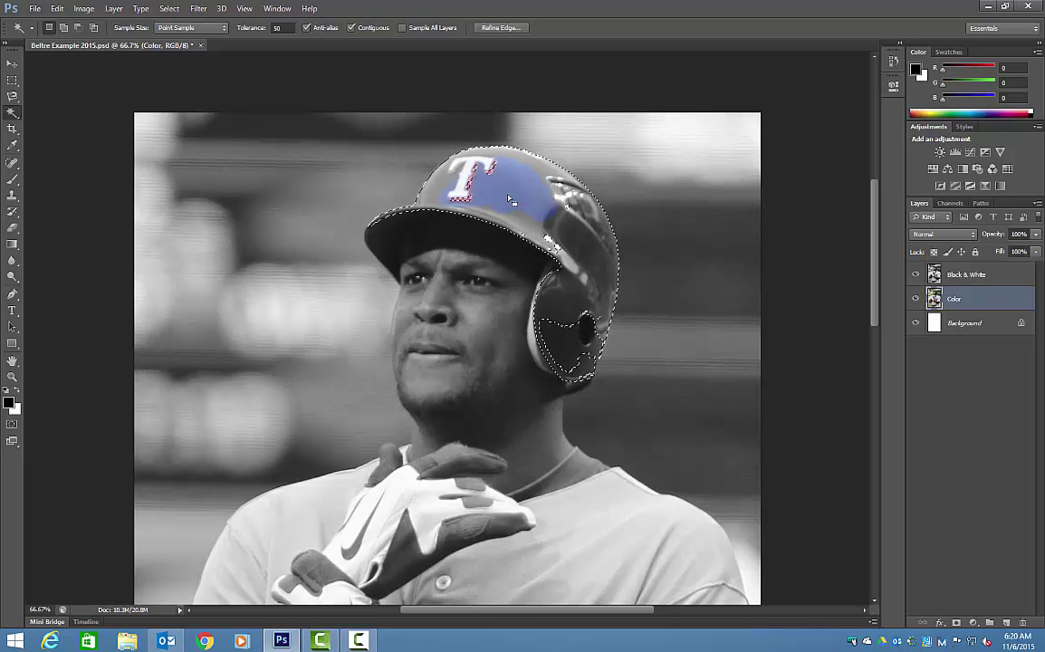
{"action": "left_click", "coordinate": [969, 274]}
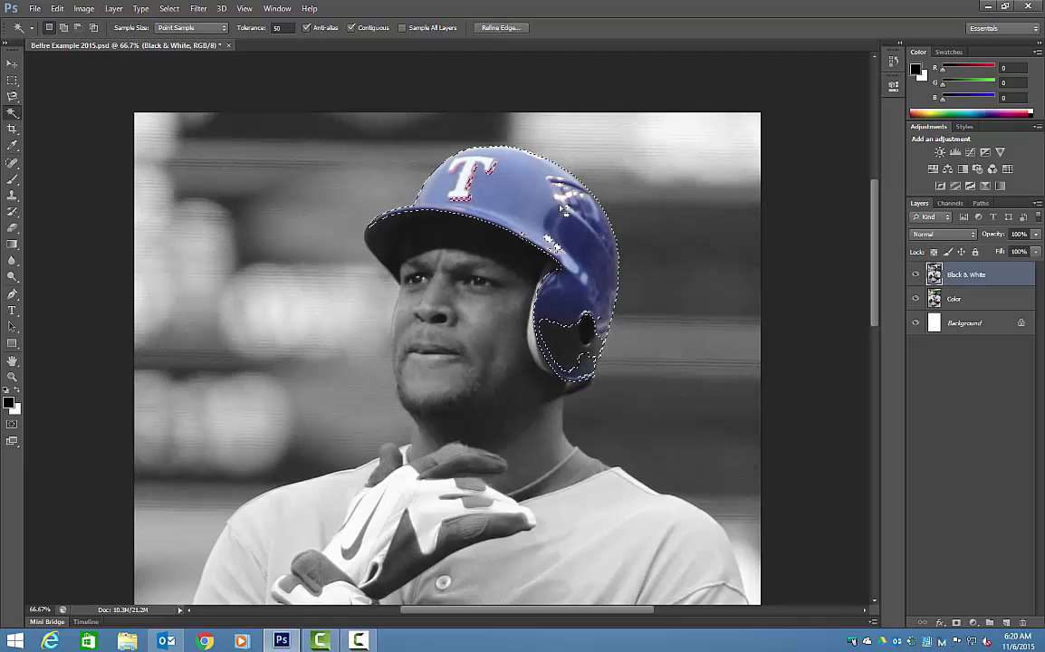
{"action": "key", "text": "ctrl+d"}
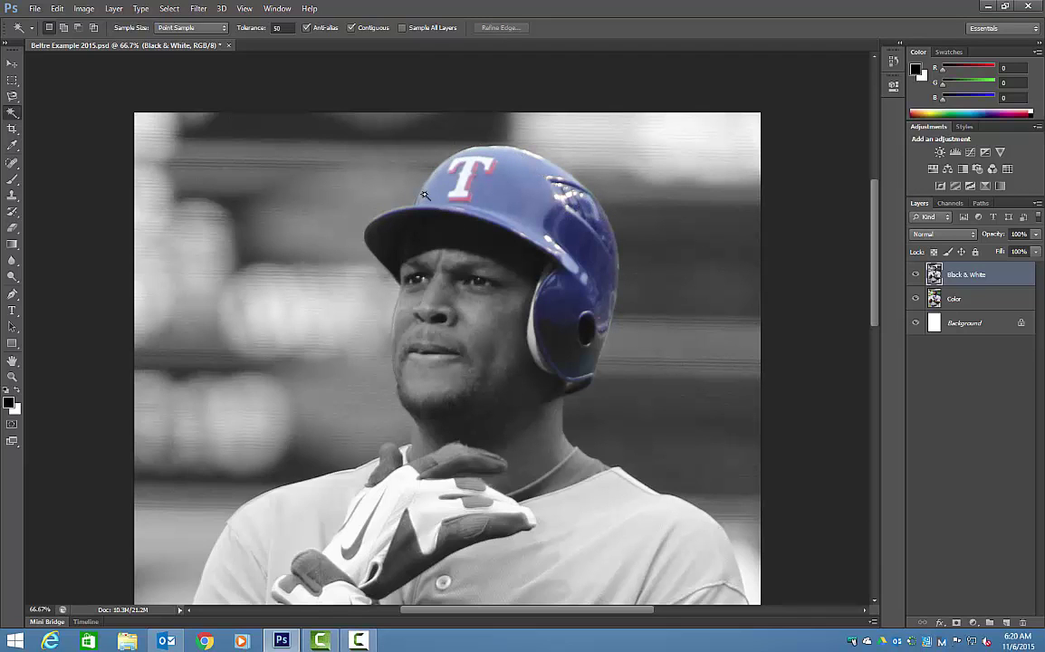
Try Magic Wand selections on the ear-hole, background and ear flap, clearing each
{"action": "left_click", "coordinate": [566, 339]}
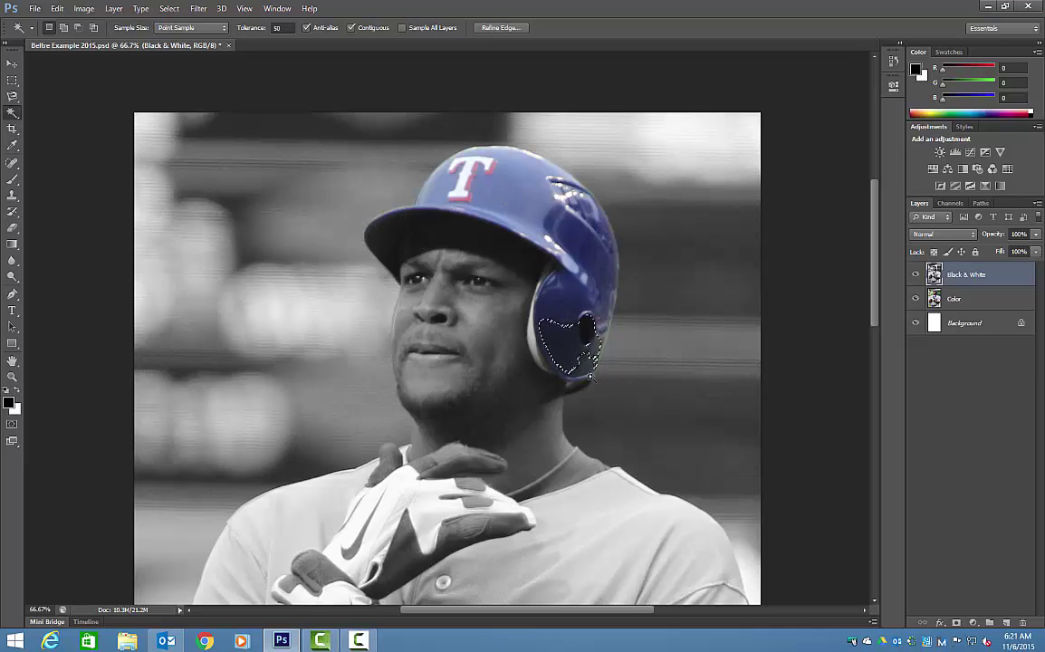
{"action": "left_click", "coordinate": [585, 382]}
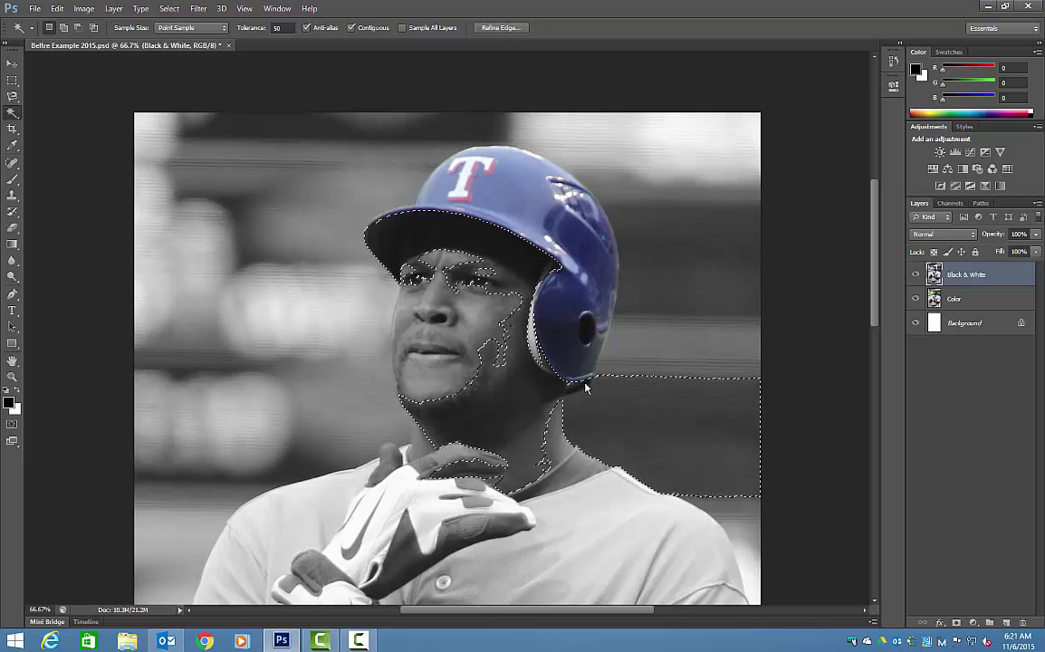
{"action": "key", "text": "ctrl+d"}
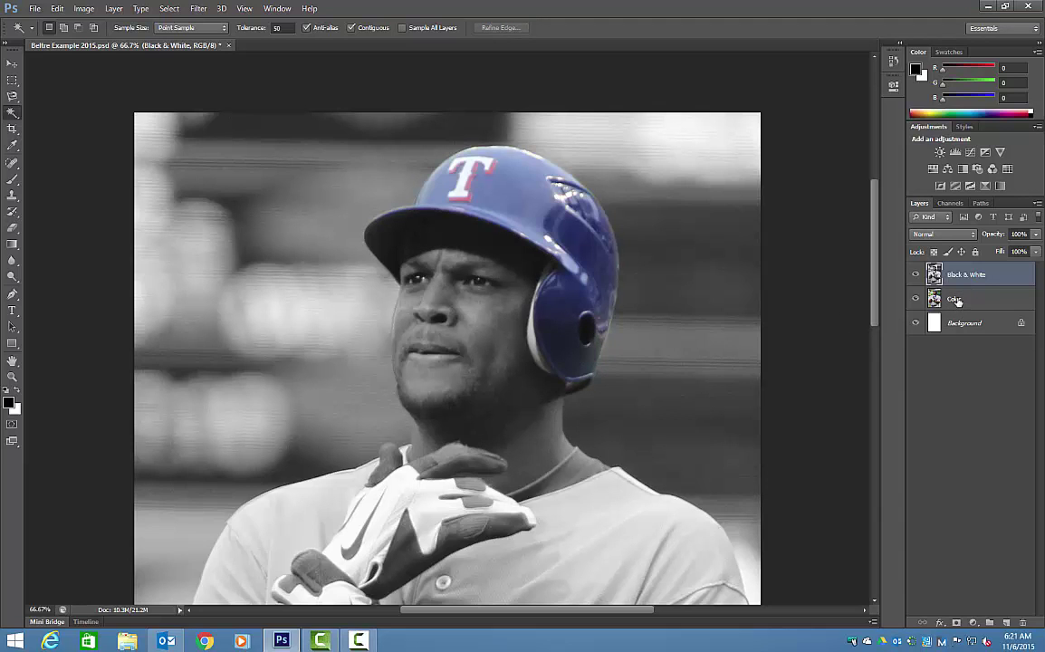
{"action": "key", "text": "alt+bracketleft"}
{"action": "left_click", "coordinate": [526, 349]}
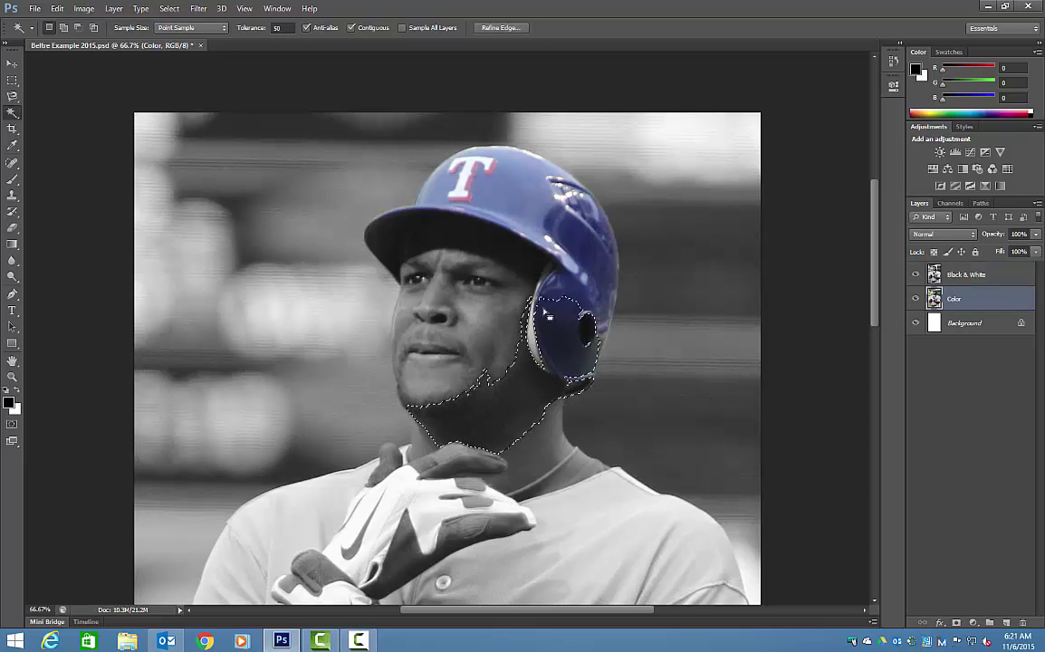
{"action": "key", "text": "ctrl+d"}
Set the Magic Wand Tolerance to 32 and retry the ear-flap selection, then deselect
{"action": "left_click", "coordinate": [277, 28]}
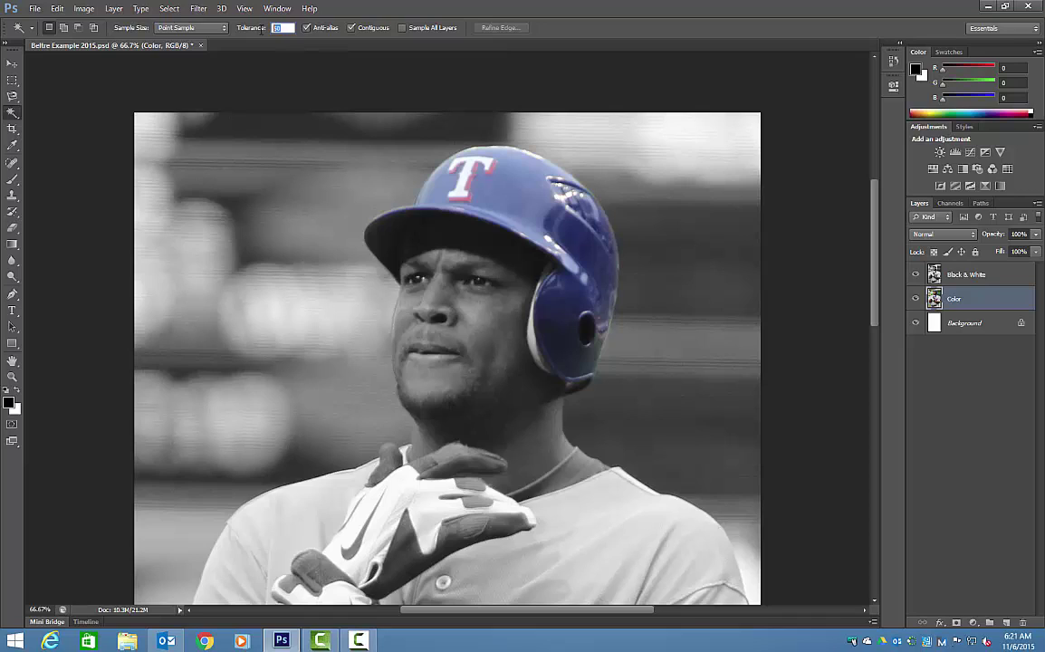
{"action": "type", "text": "32"}
{"action": "key", "text": "Return"}
{"action": "left_click", "coordinate": [543, 385]}
{"action": "key", "text": "ctrl+d"}
Choose the basic Eraser, target the Black & White layer, and scroll down to the jersey lettering
{"action": "left_click", "coordinate": [11, 226]}
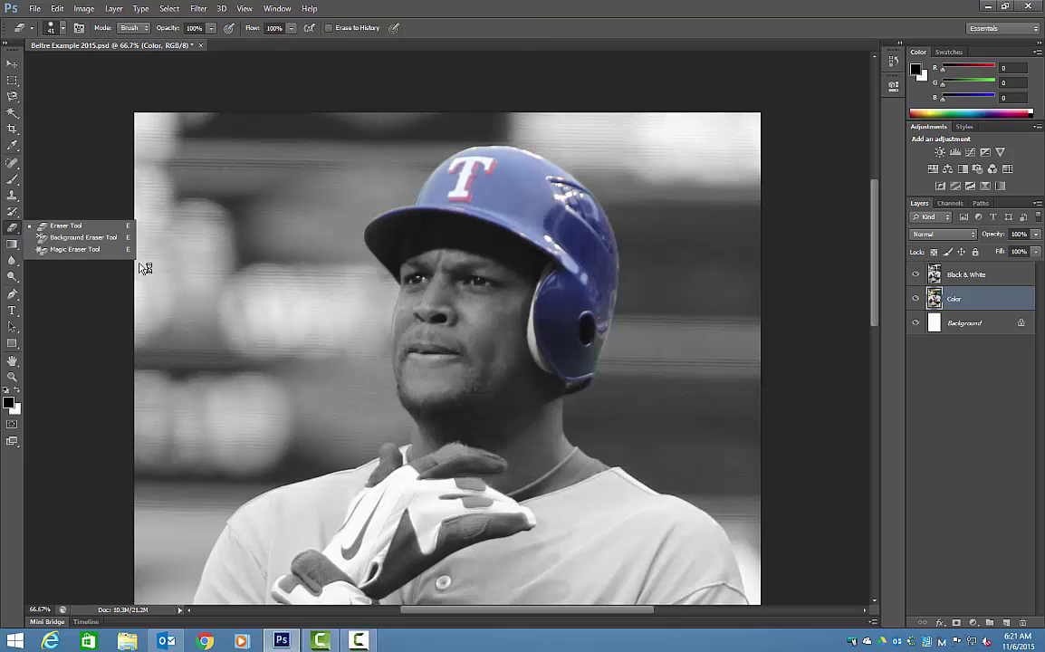
{"action": "left_click", "coordinate": [70, 227]}
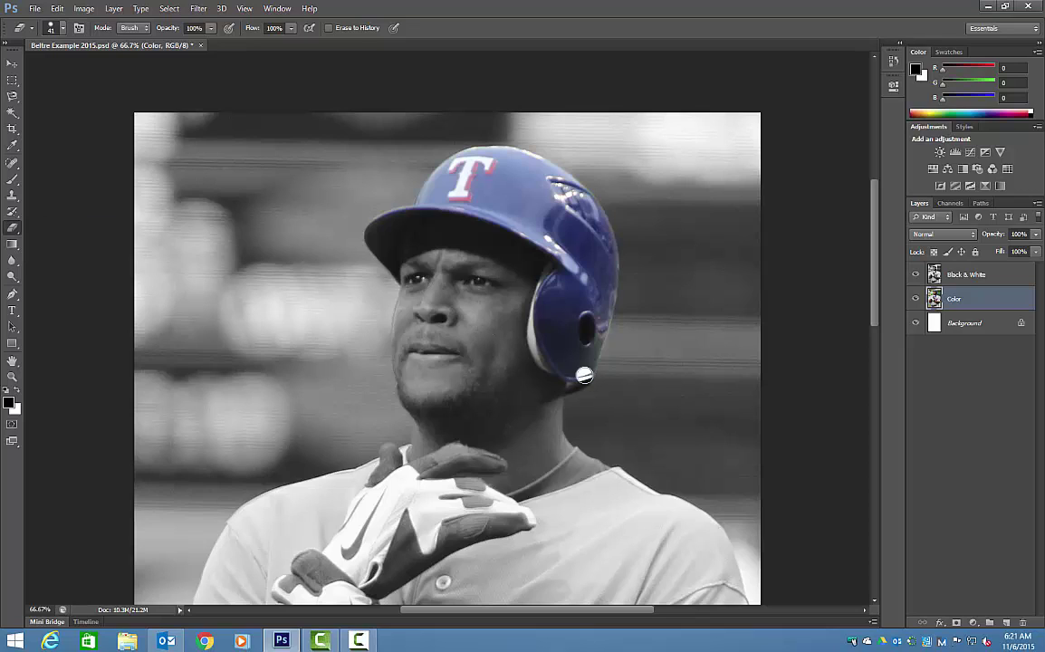
{"action": "left_click", "coordinate": [961, 274]}
{"action": "key", "text": "alt+bracketleft"}
{"action": "left_click", "coordinate": [960, 275]}
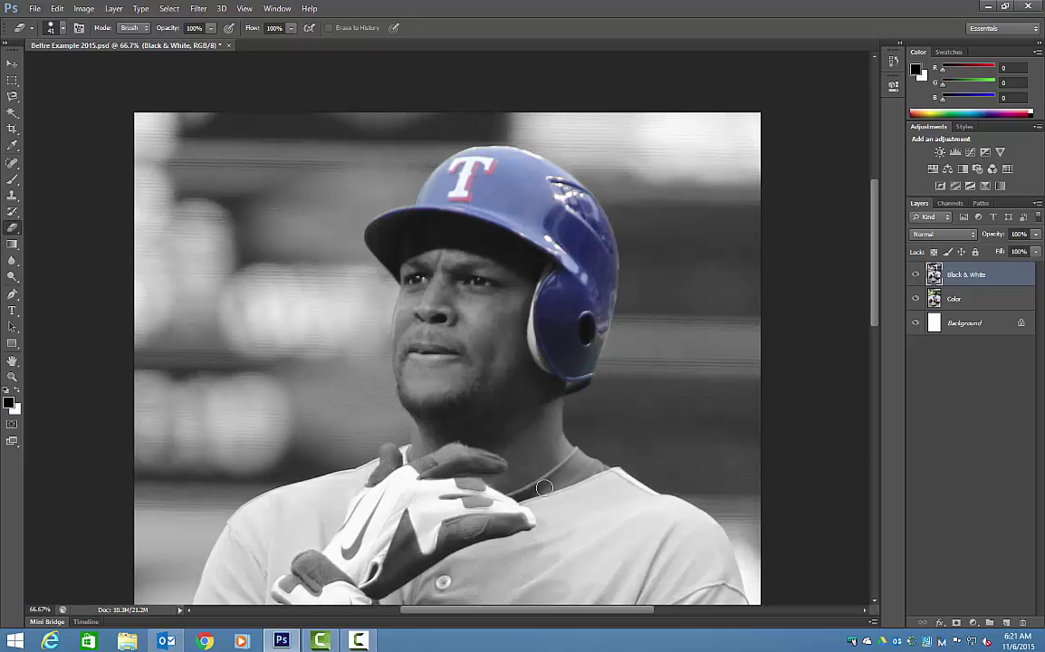
{"action": "scroll", "coordinate": [534, 480], "scroll_direction": "down", "scroll_amount": 5}
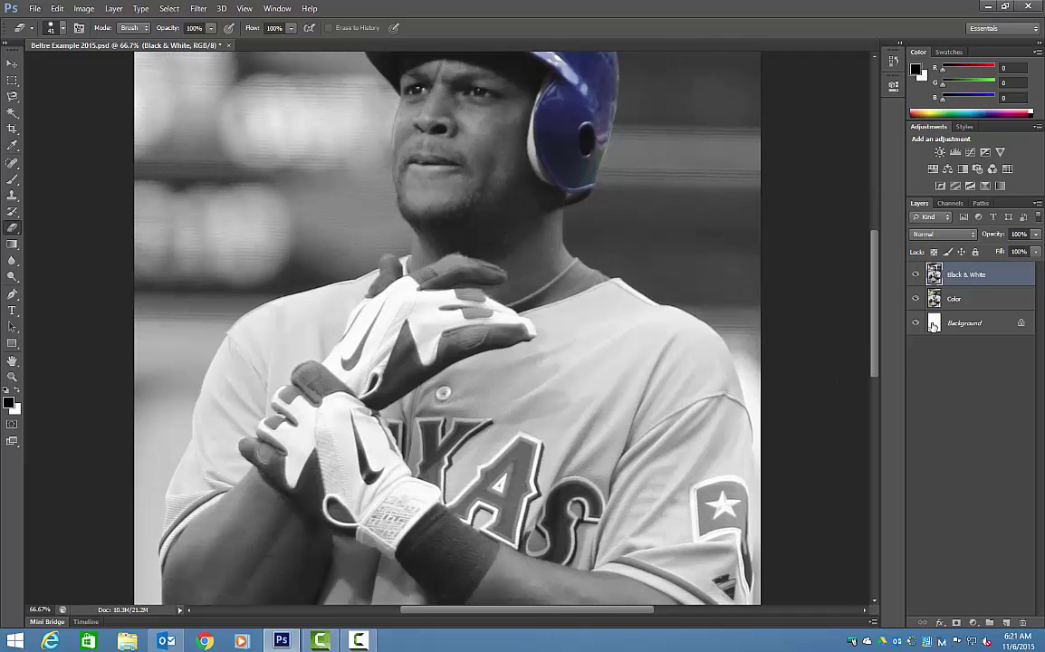
Choose the Magnetic Lasso Tool from the Lasso flyout
{"action": "left_click", "coordinate": [12, 99]}
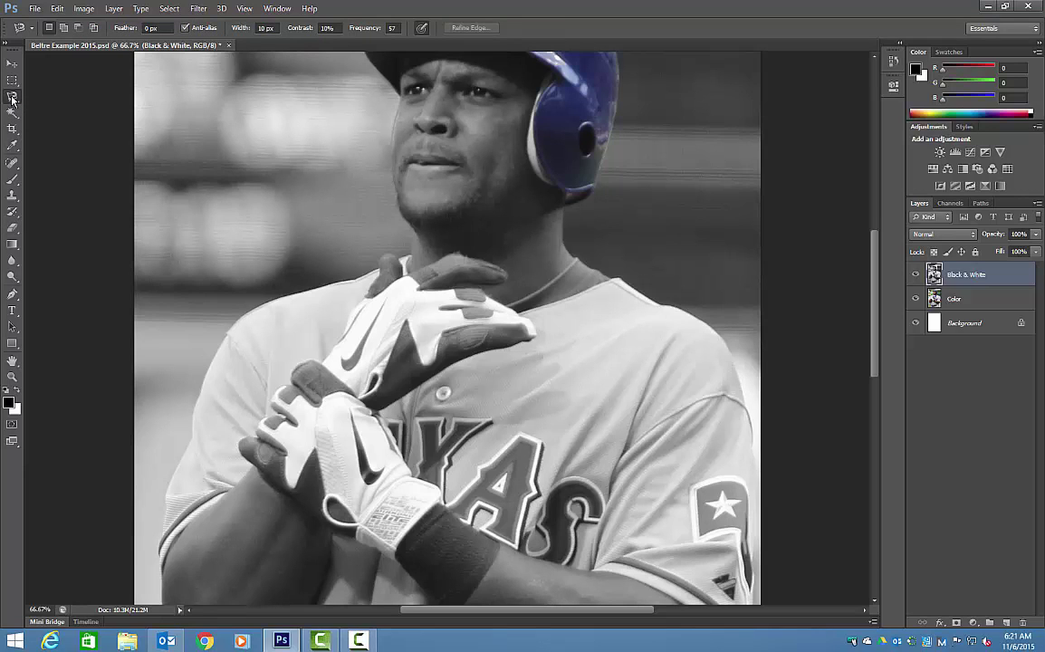
{"action": "left_click", "coordinate": [11, 100]}
{"action": "left_click", "coordinate": [37, 96]}
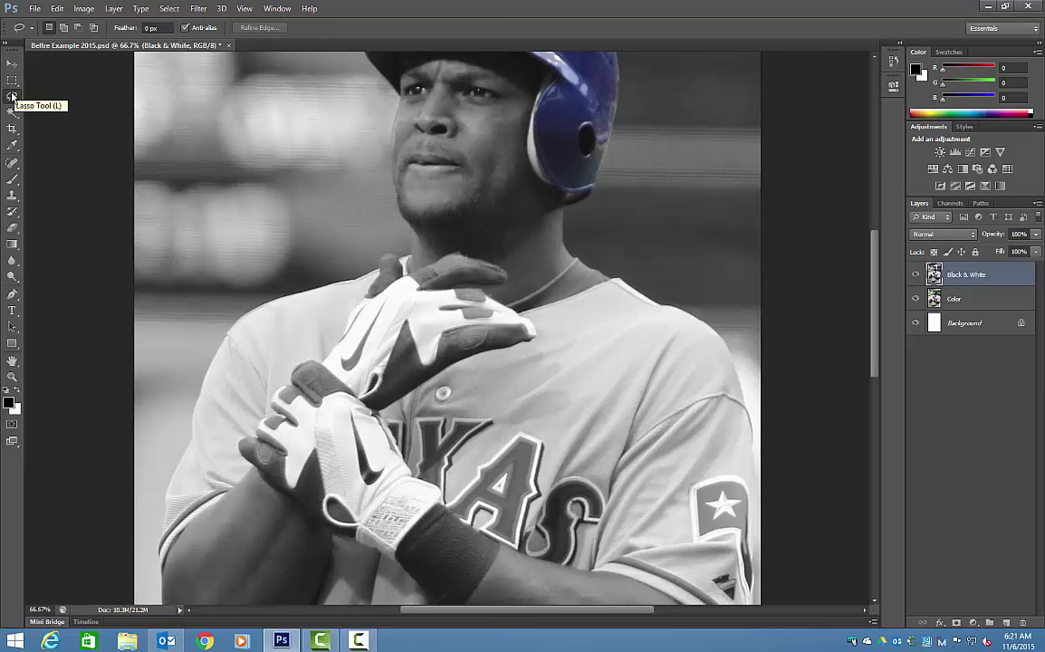
{"action": "left_click", "coordinate": [11, 96]}
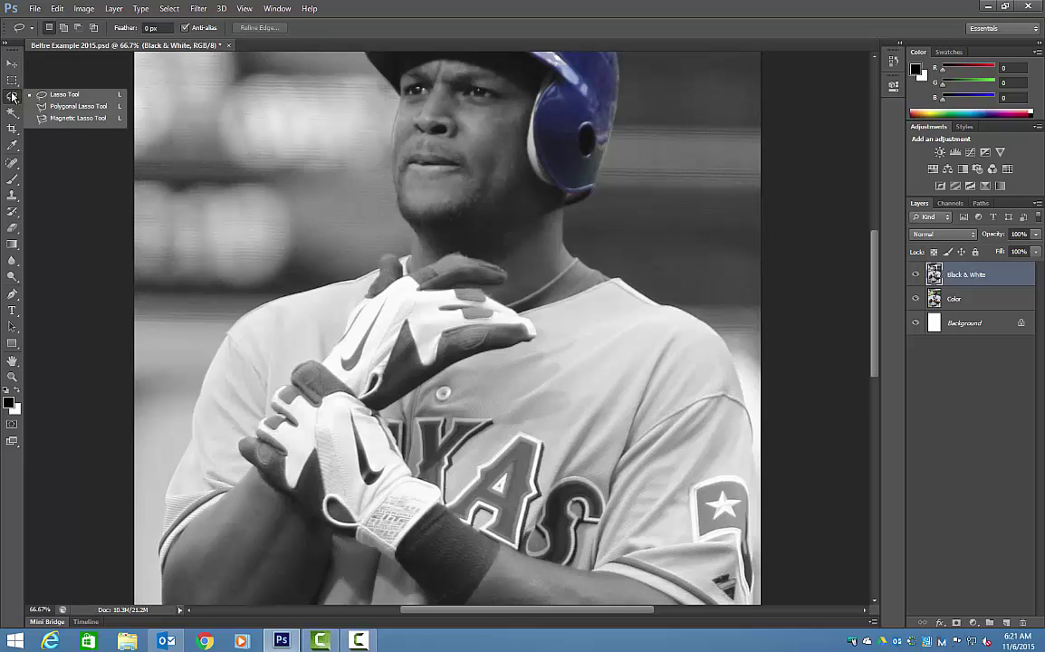
{"action": "left_click", "coordinate": [66, 121]}
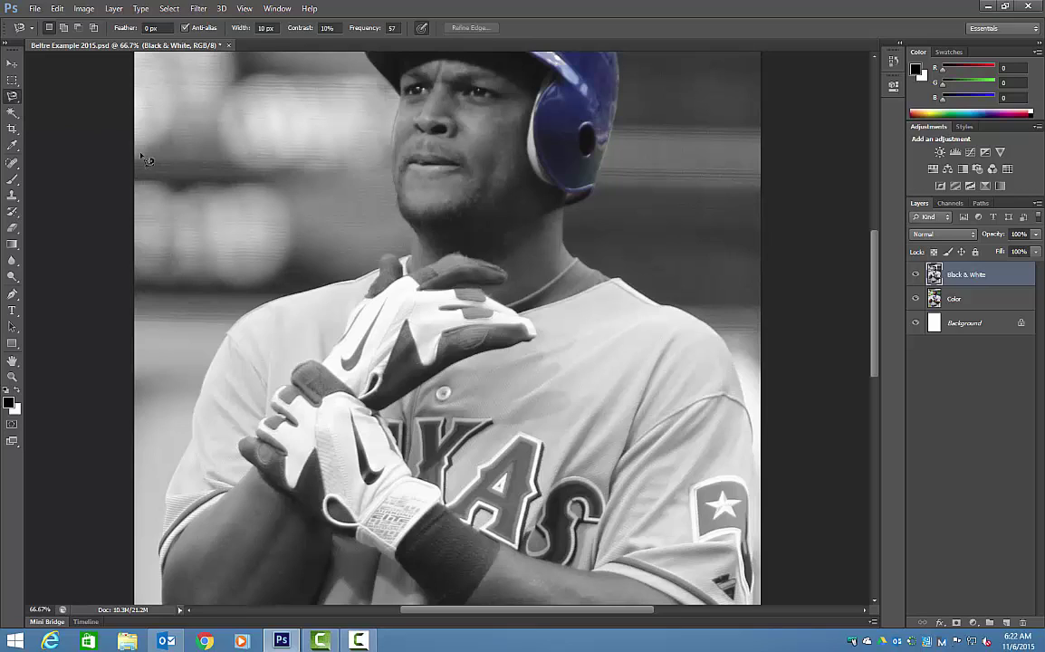
Trace the jersey's letter A and delete the grey over it to reveal blue and red, then deselect
{"action": "left_click", "coordinate": [523, 534]}
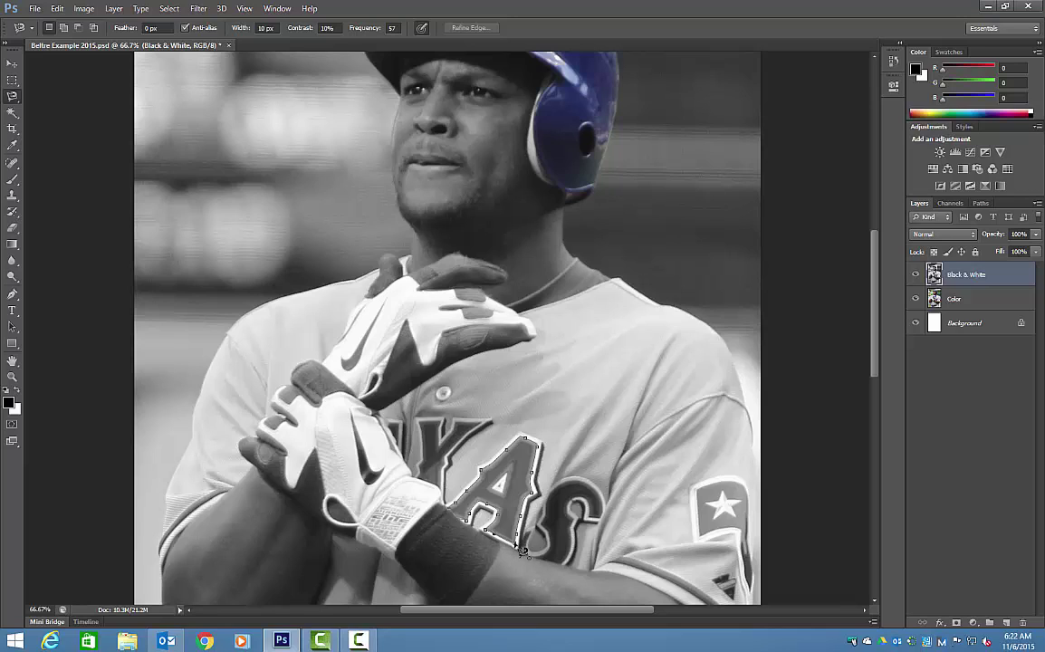
{"action": "left_click", "coordinate": [528, 437]}
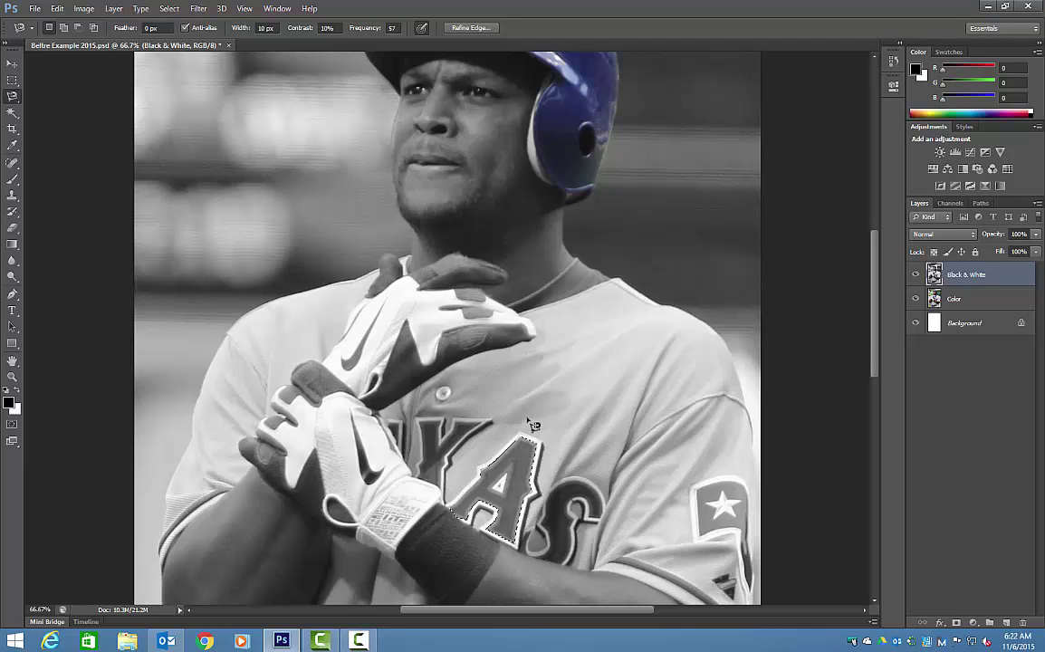
{"action": "key", "text": "Delete"}
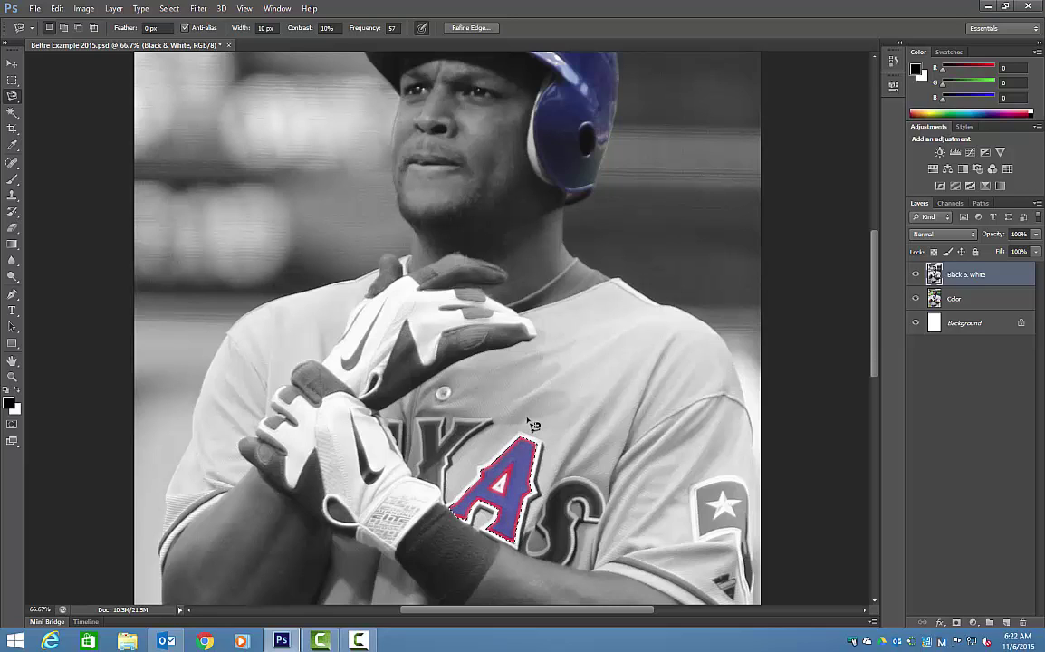
{"action": "key", "text": "ctrl+d"}
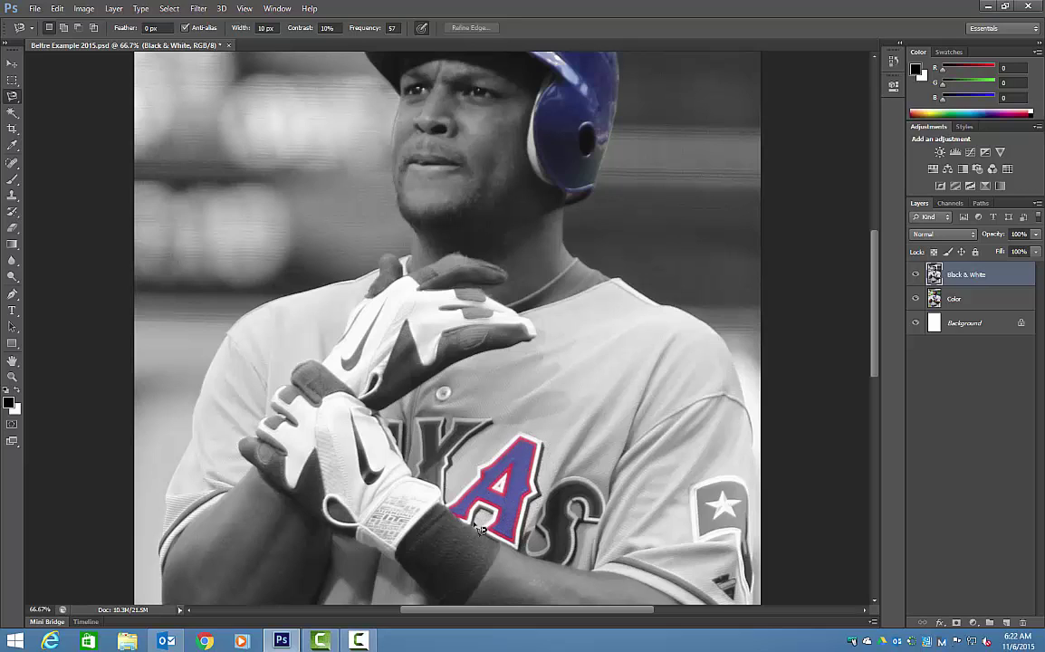
Trace the letter Y and delete the grey over it on the Black & White layer, then deselect
{"action": "left_click", "coordinate": [422, 423]}
{"action": "left_click", "coordinate": [427, 430]}
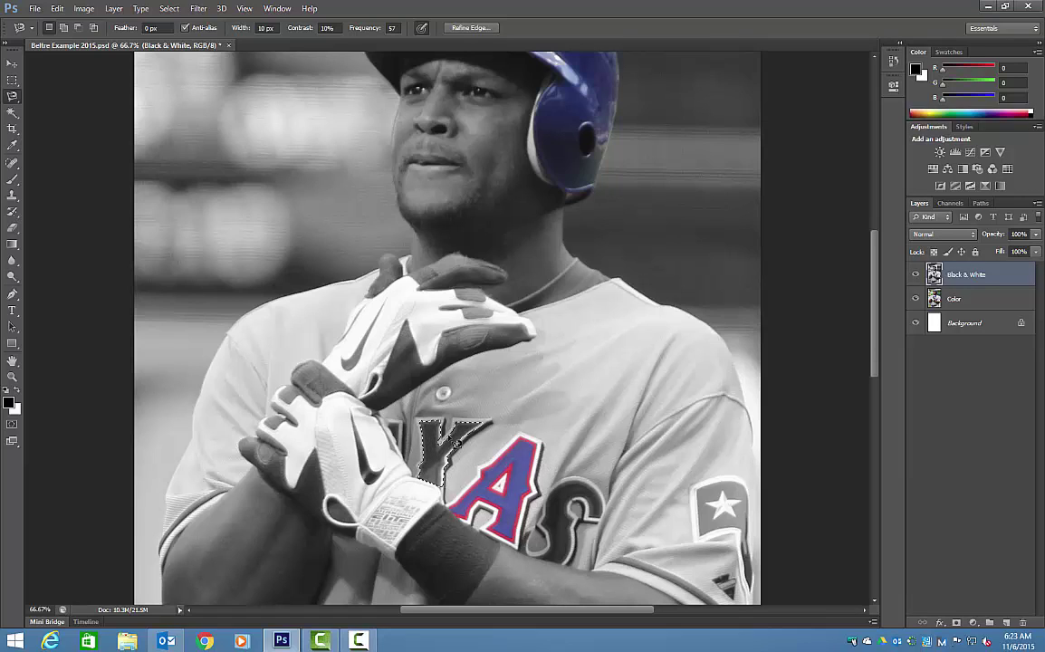
{"action": "key", "text": "Delete"}
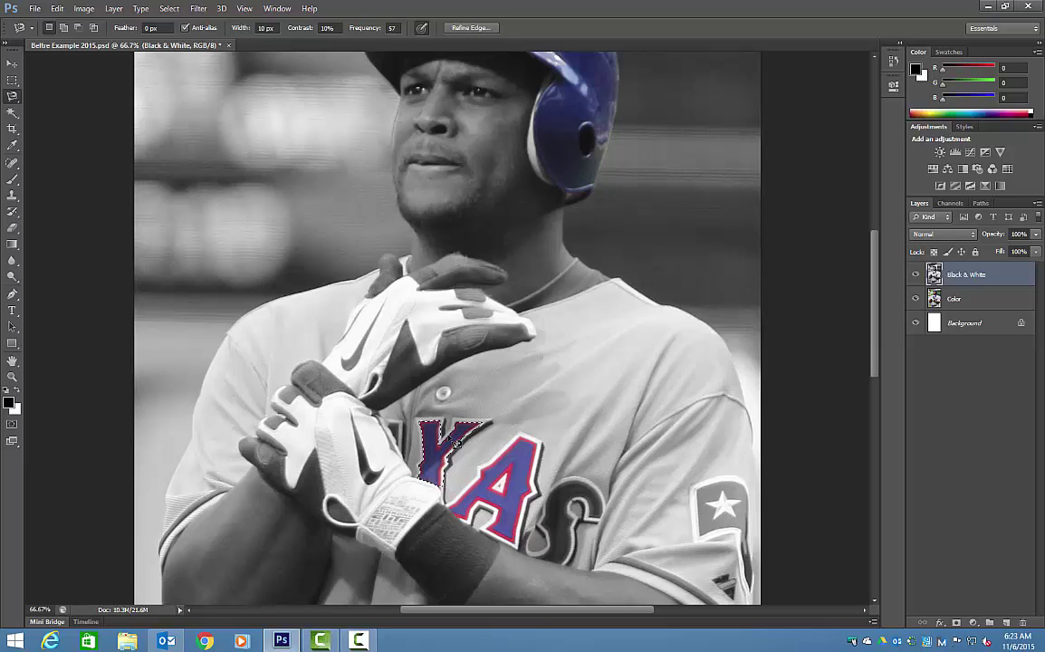
{"action": "key", "text": "ctrl+d"}
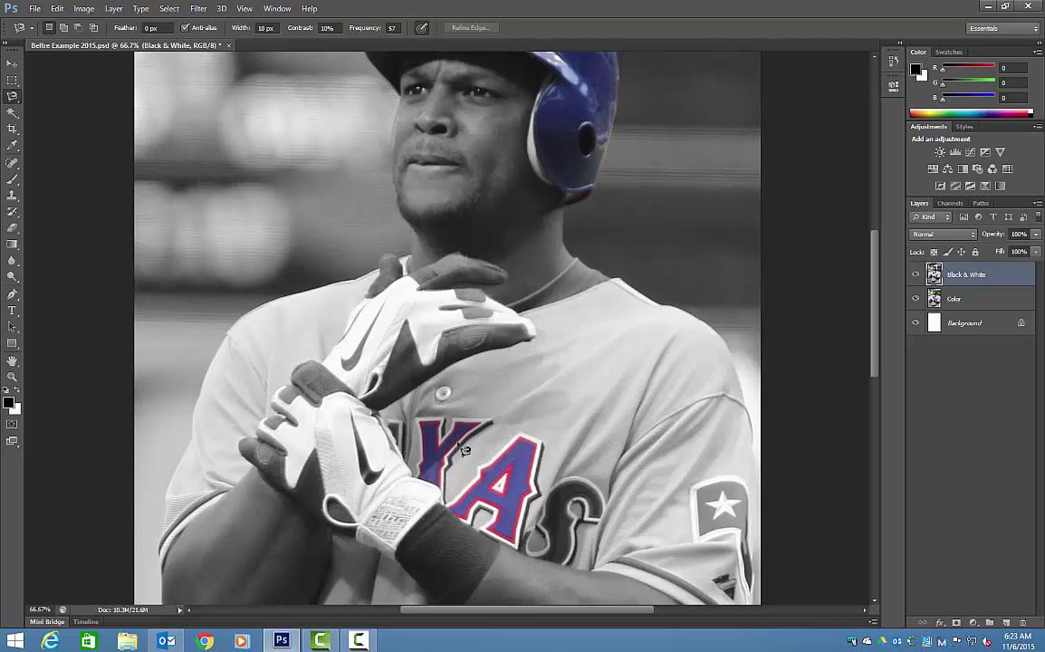
{"action": "key", "text": "ctrl+plus"}
{"action": "key", "text": "ctrl+plus"}
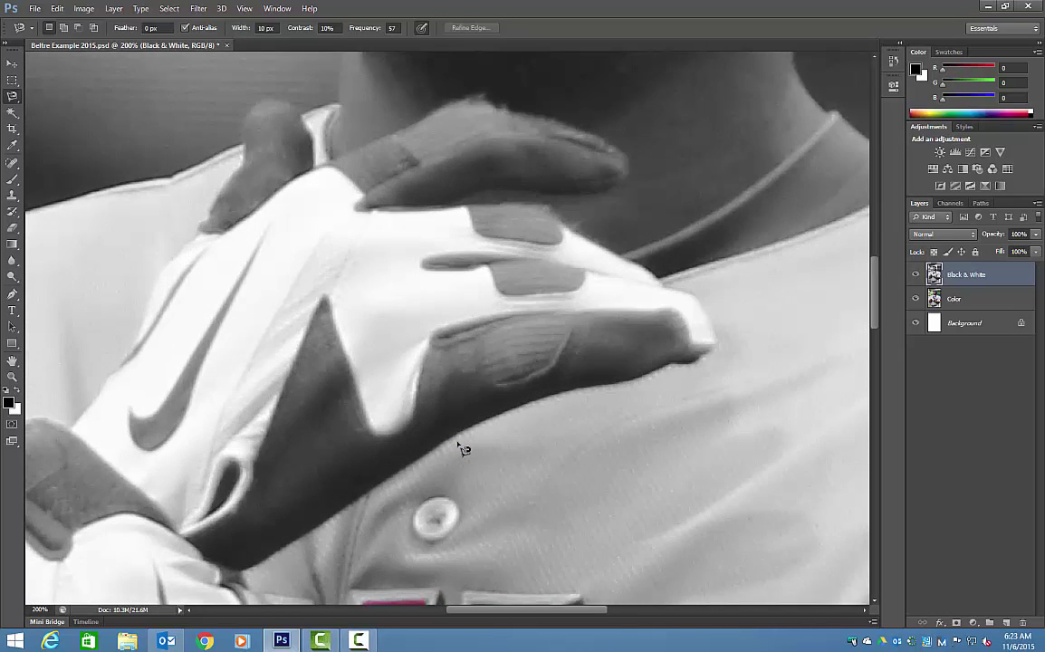
Shrink the Eraser brush below 41 px and erase the leftover grey edges of the Y
{"action": "scroll", "coordinate": [462, 449], "scroll_direction": "down", "scroll_amount": 5}
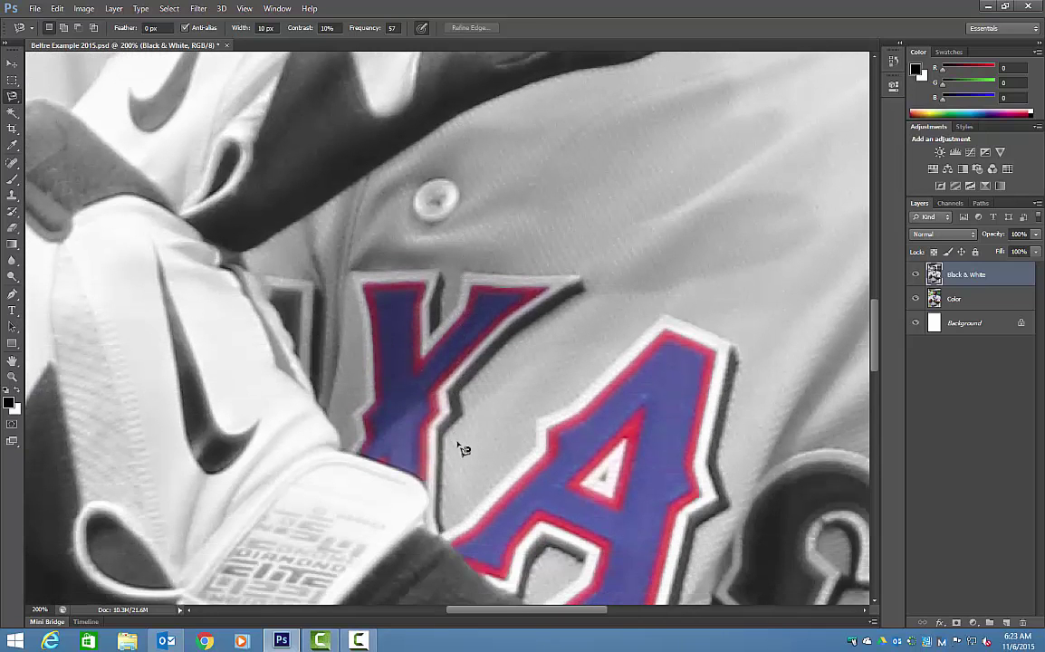
{"action": "scroll", "coordinate": [434, 441], "scroll_direction": "down", "scroll_amount": 2}
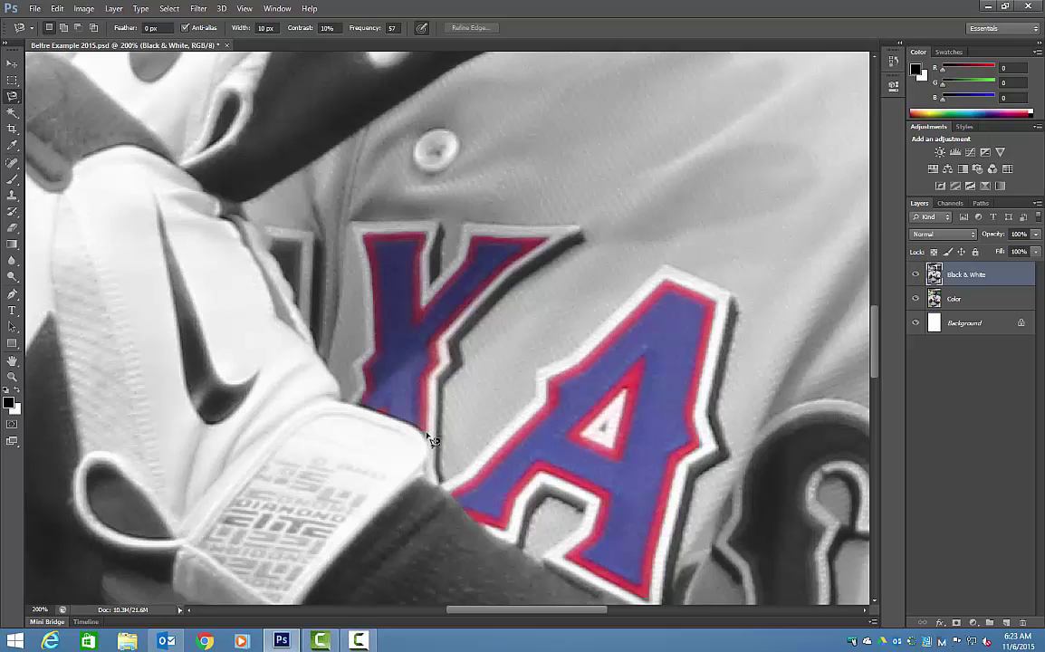
{"action": "left_click", "coordinate": [12, 226]}
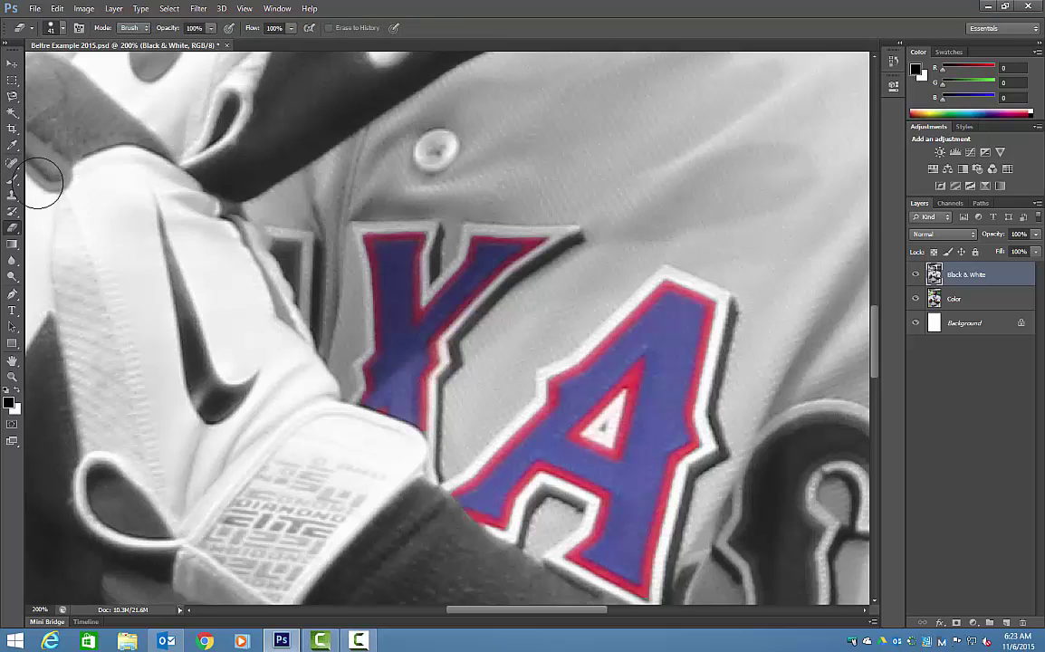
{"action": "left_click", "coordinate": [55, 33]}
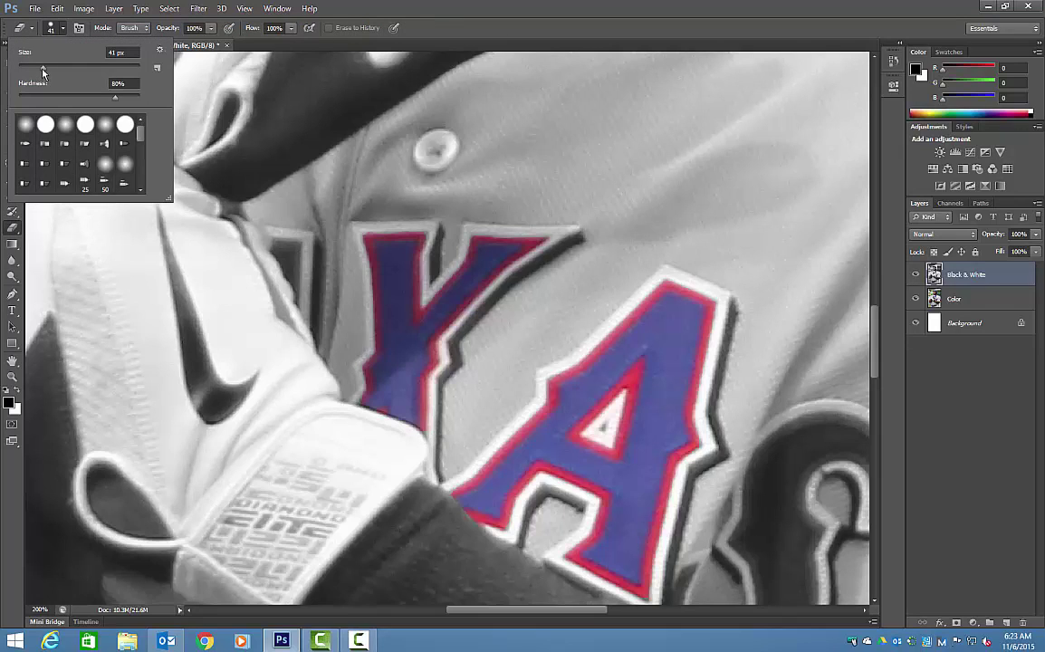
{"action": "left_click_drag", "start_coordinate": [42, 70], "coordinate": [27, 71]}
{"action": "key", "text": "Return"}
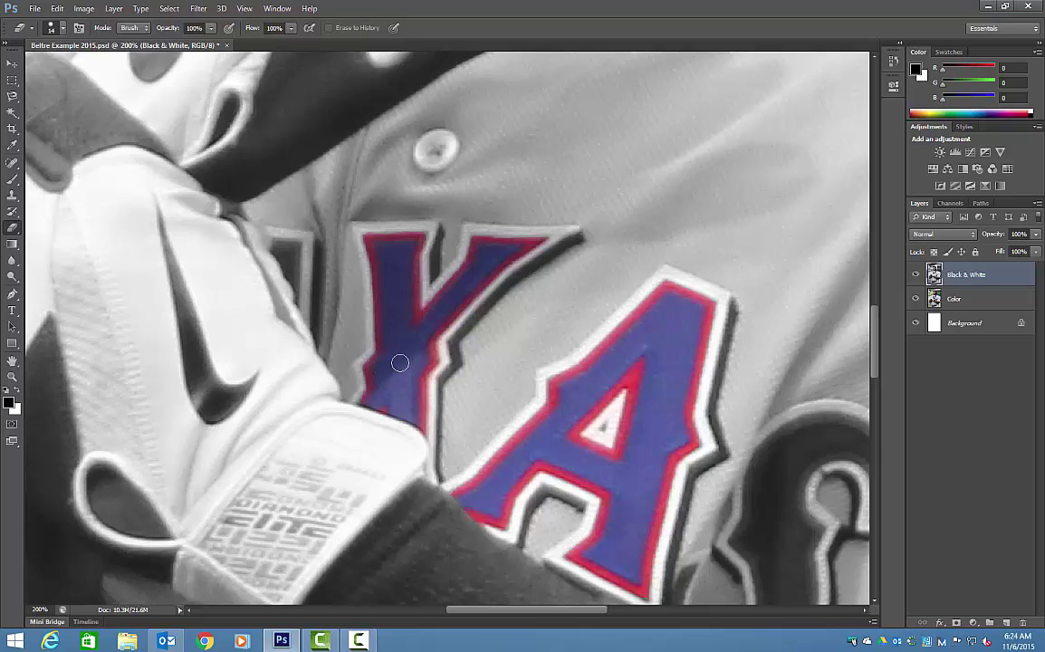
{"action": "key", "text": "ctrl+minus"}
{"action": "key", "text": "ctrl+minus"}
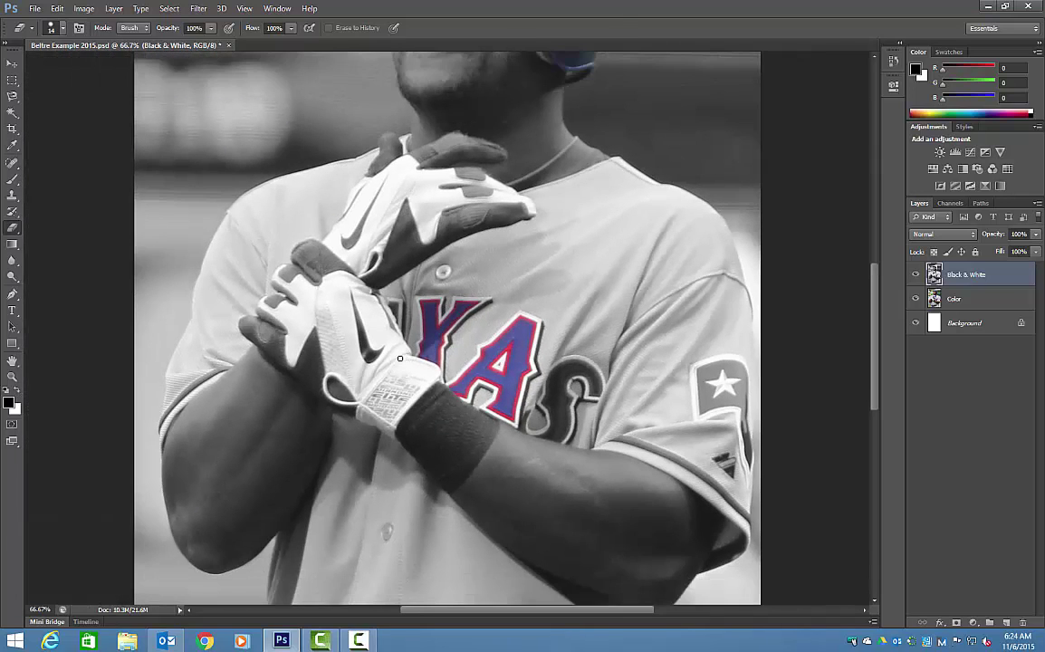
{"action": "left_click", "coordinate": [12, 114]}
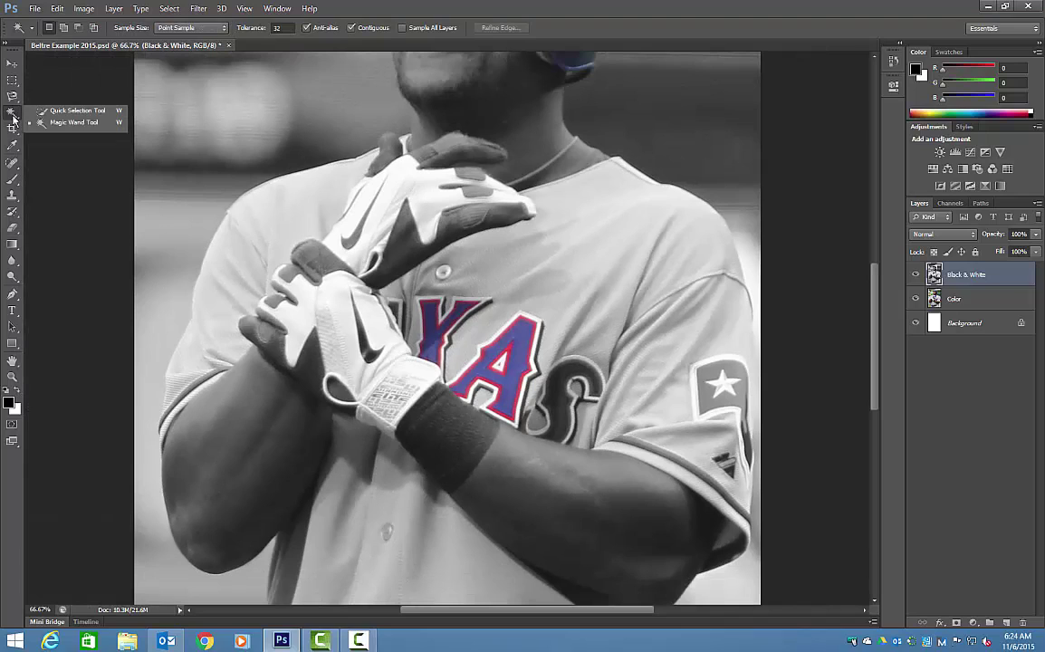
{"action": "left_click", "coordinate": [52, 122]}
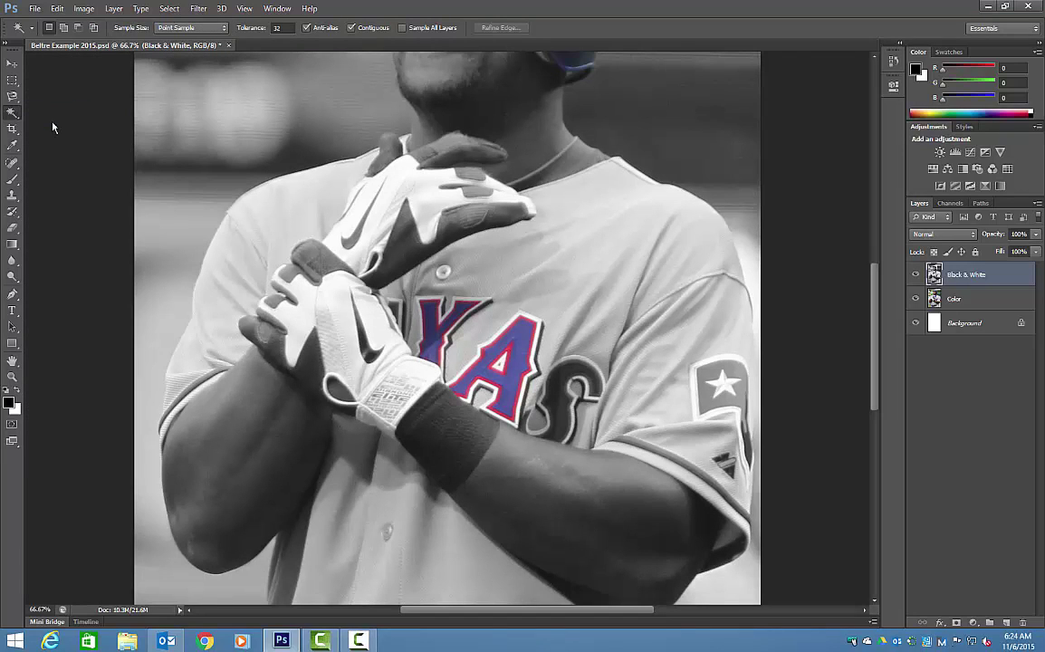
{"action": "left_click", "coordinate": [956, 301]}
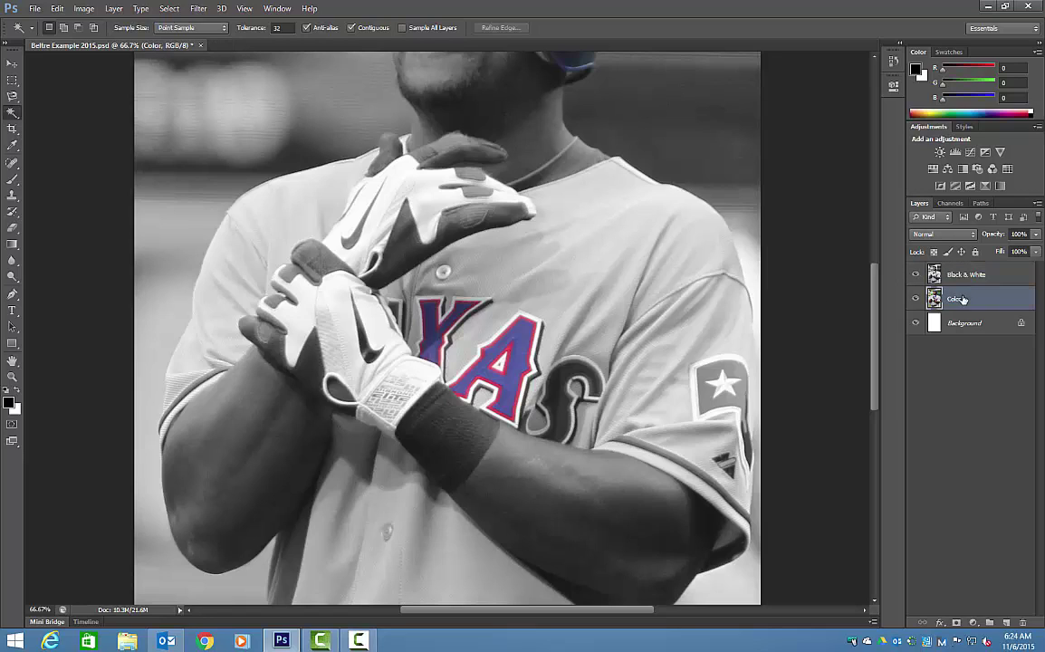
{"action": "left_click", "coordinate": [571, 371]}
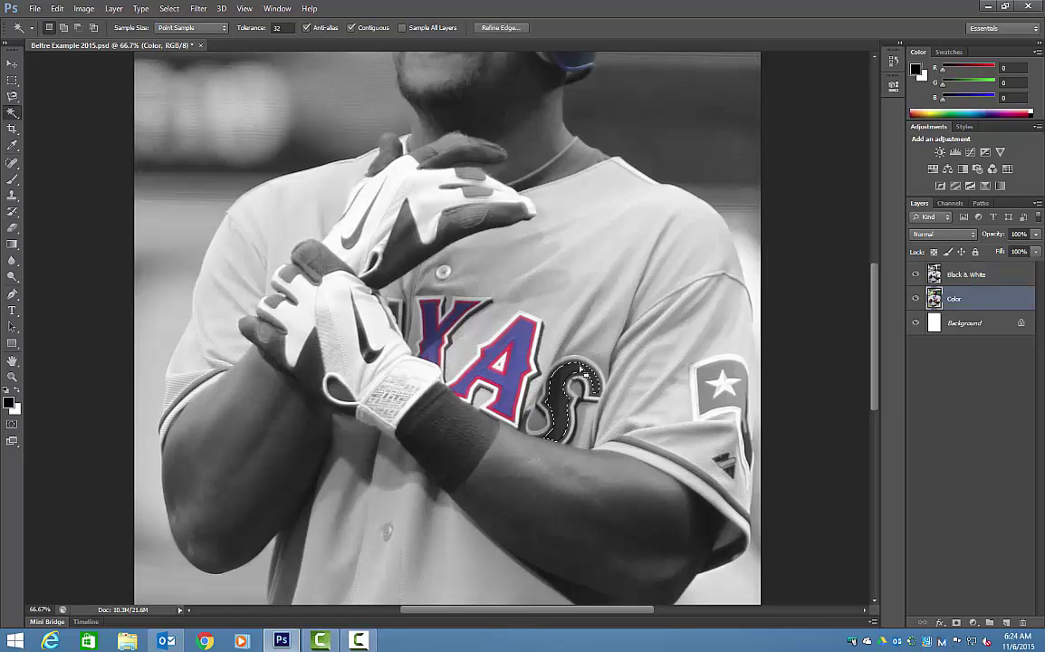
{"action": "key", "text": "shift"}
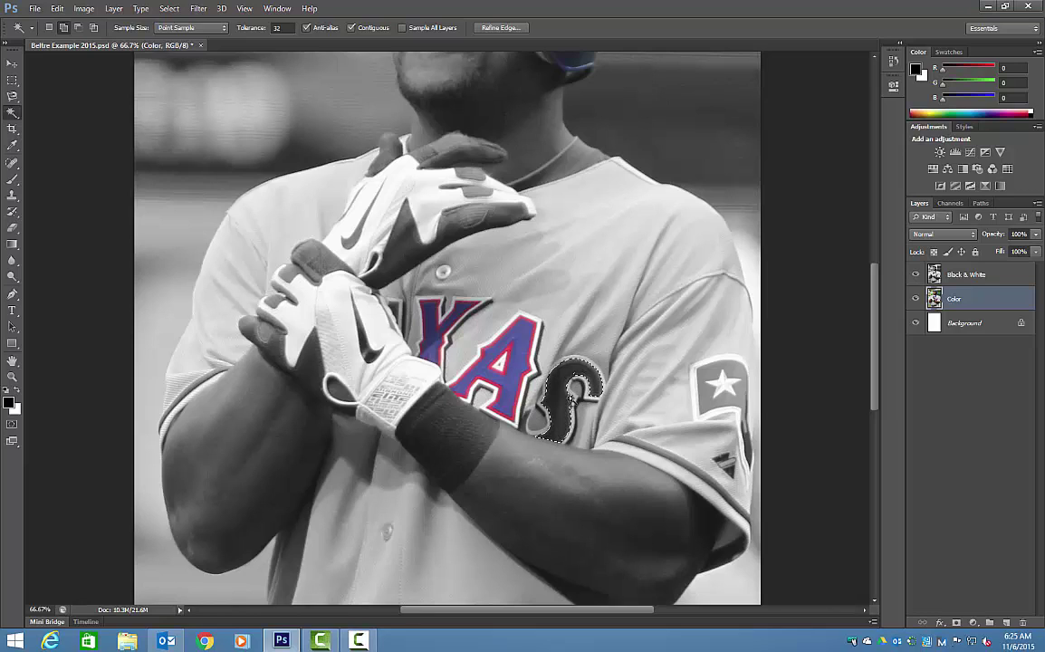
{"action": "left_click", "coordinate": [537, 424], "text": "shift"}
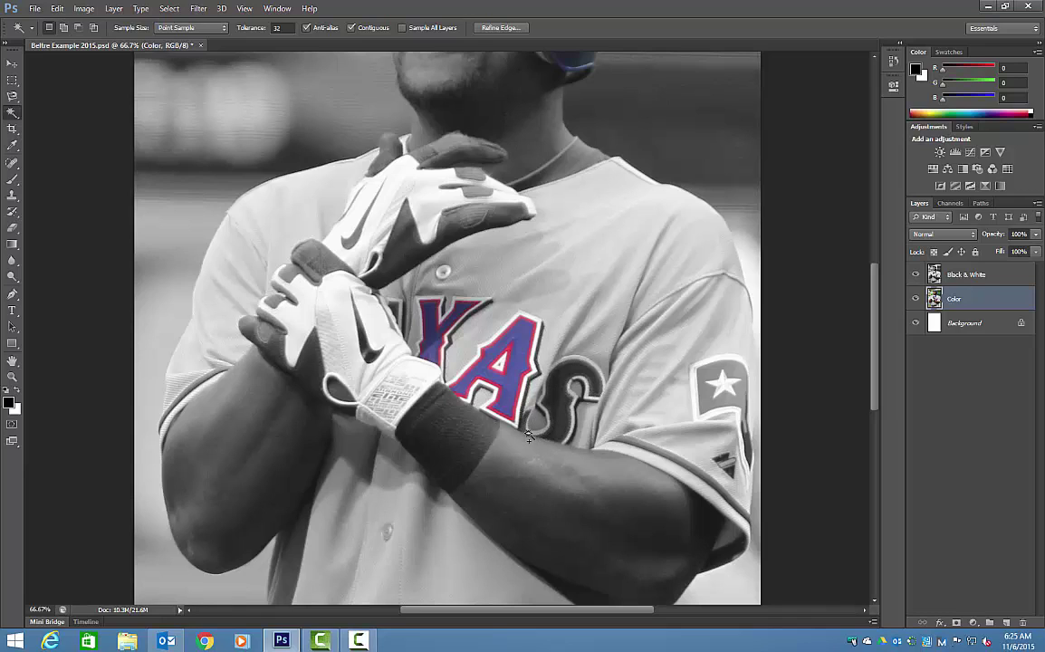
{"action": "key", "text": "ctrl+d"}
{"action": "left_click", "coordinate": [555, 435]}
{"action": "key", "text": "ctrl+d"}
{"action": "left_click", "coordinate": [964, 273]}
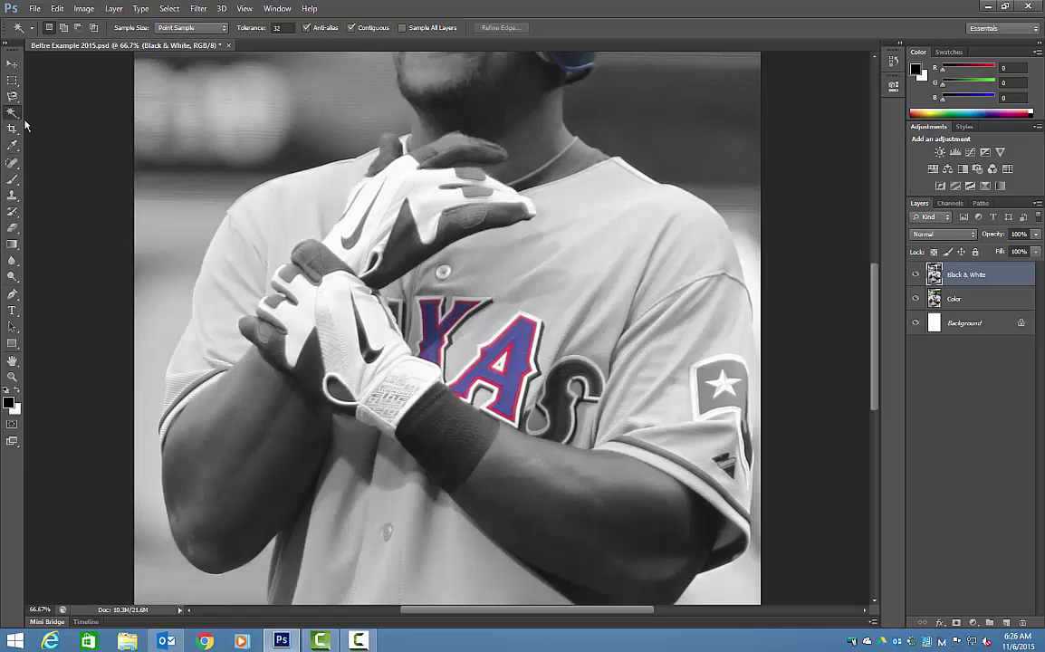
Magic Wand the S on the Black & White layer and delete its grey, then deselect
{"action": "left_click", "coordinate": [559, 400]}
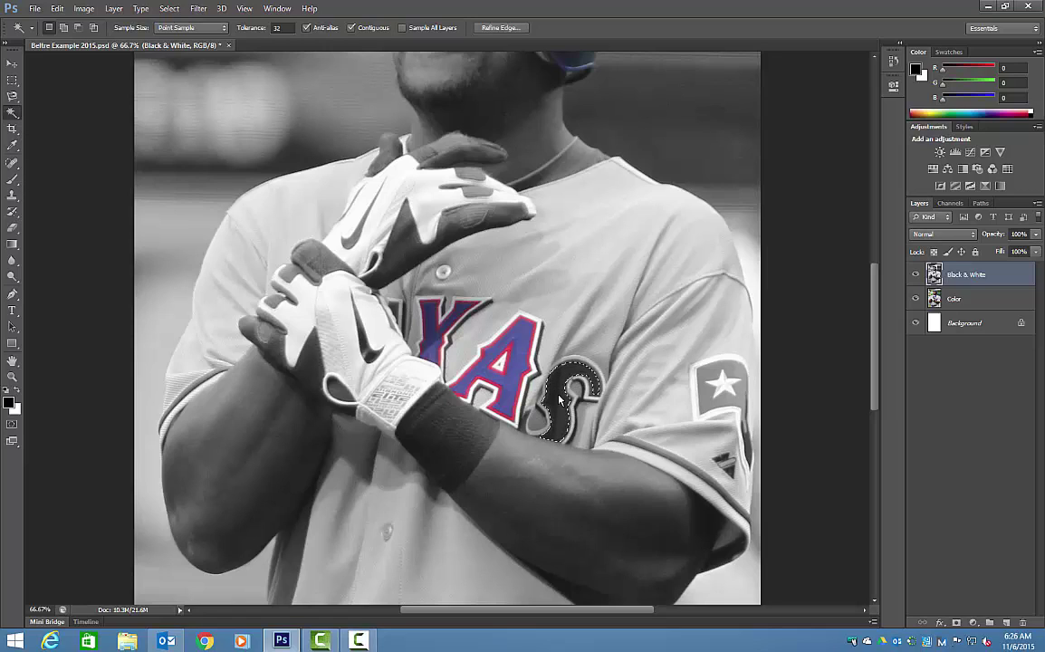
{"action": "key", "text": "Delete"}
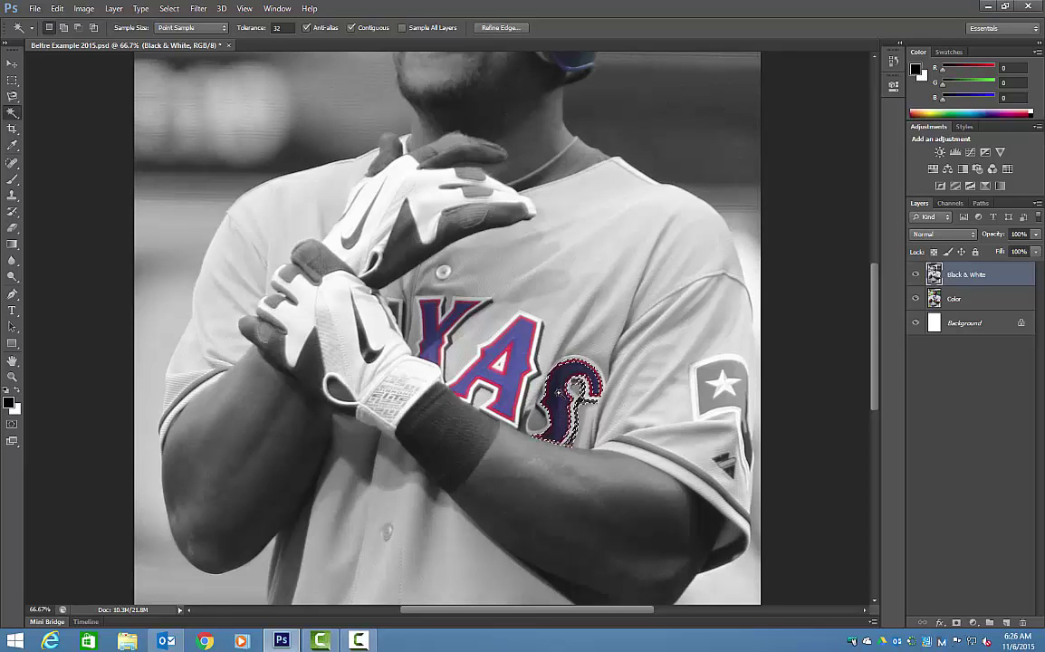
{"action": "key", "text": "ctrl+d"}
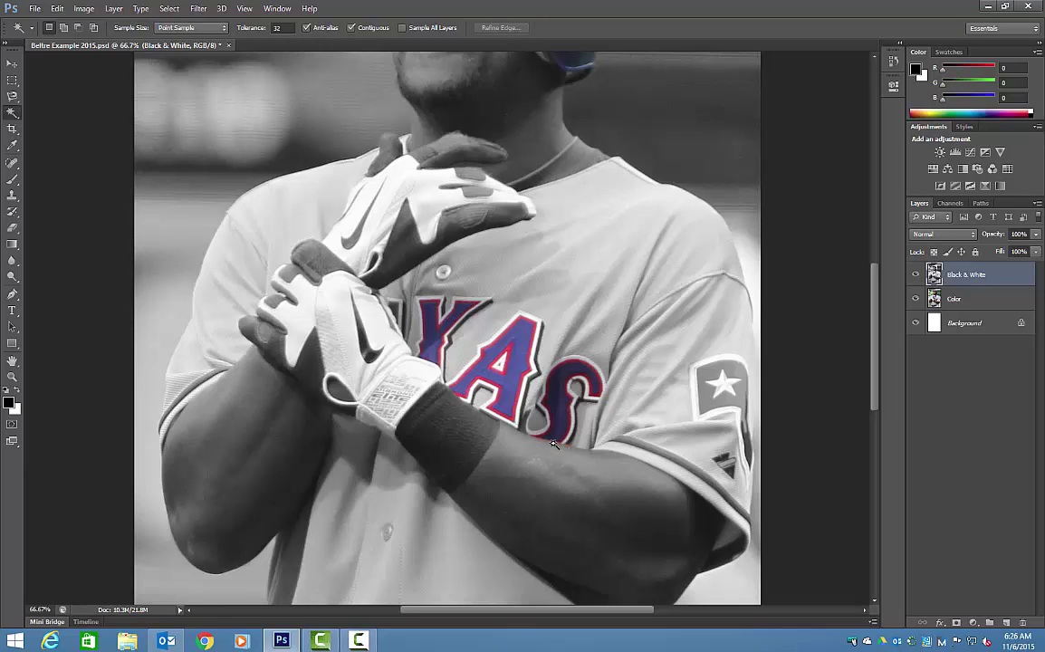
Retry Magic Wand selections on the S and the A's edge strip, then zoom to 100%
{"action": "left_click", "coordinate": [573, 387]}
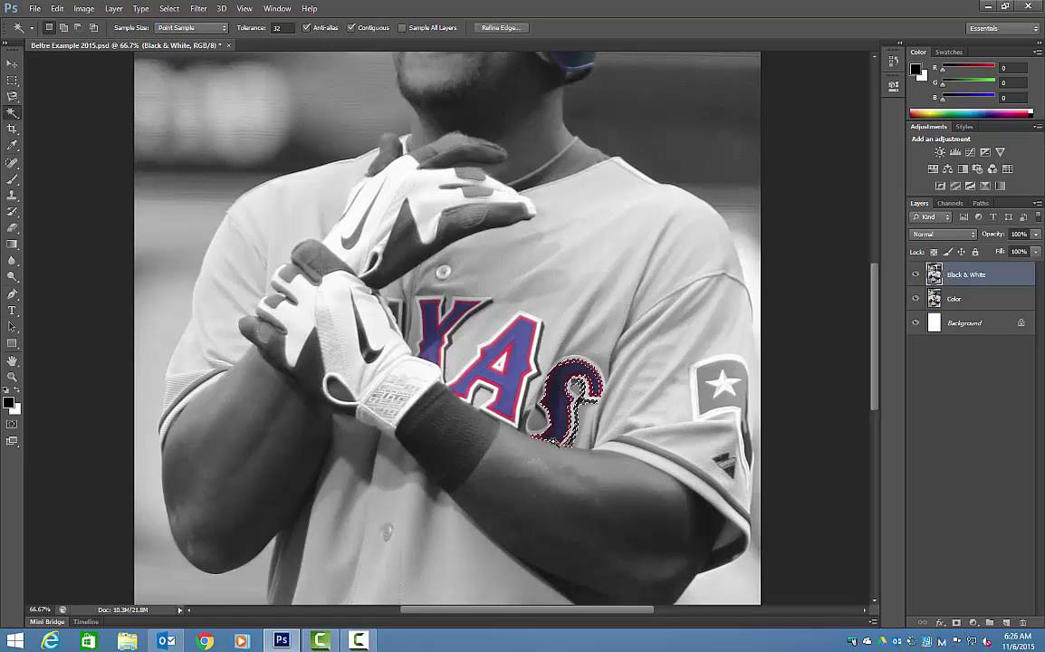
{"action": "left_click", "coordinate": [588, 391], "text": "shift"}
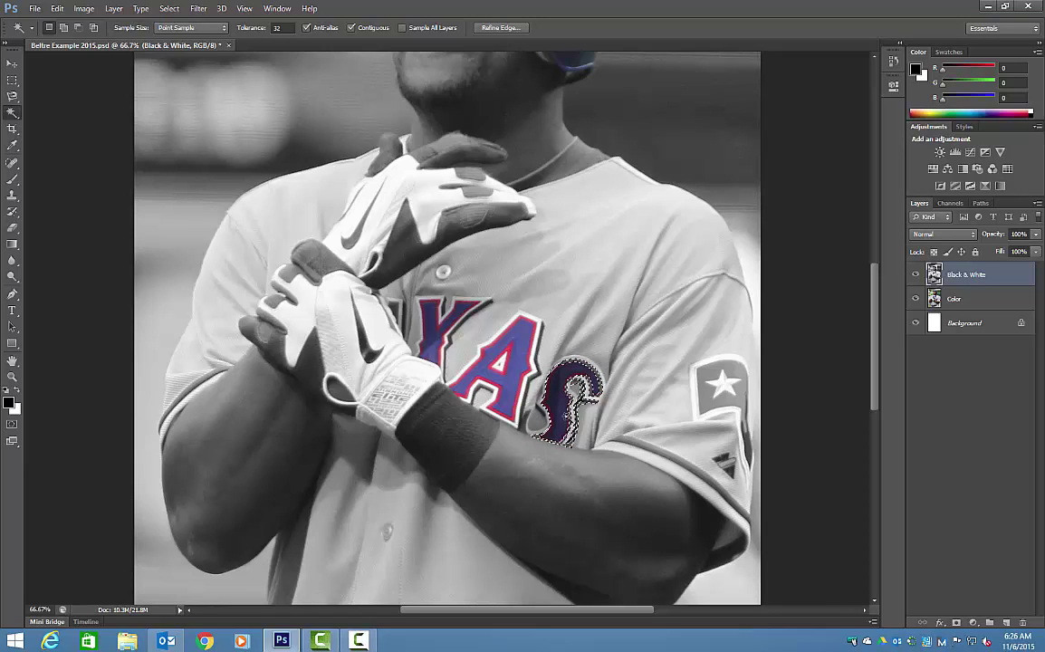
{"action": "left_click", "coordinate": [590, 394], "text": "shift"}
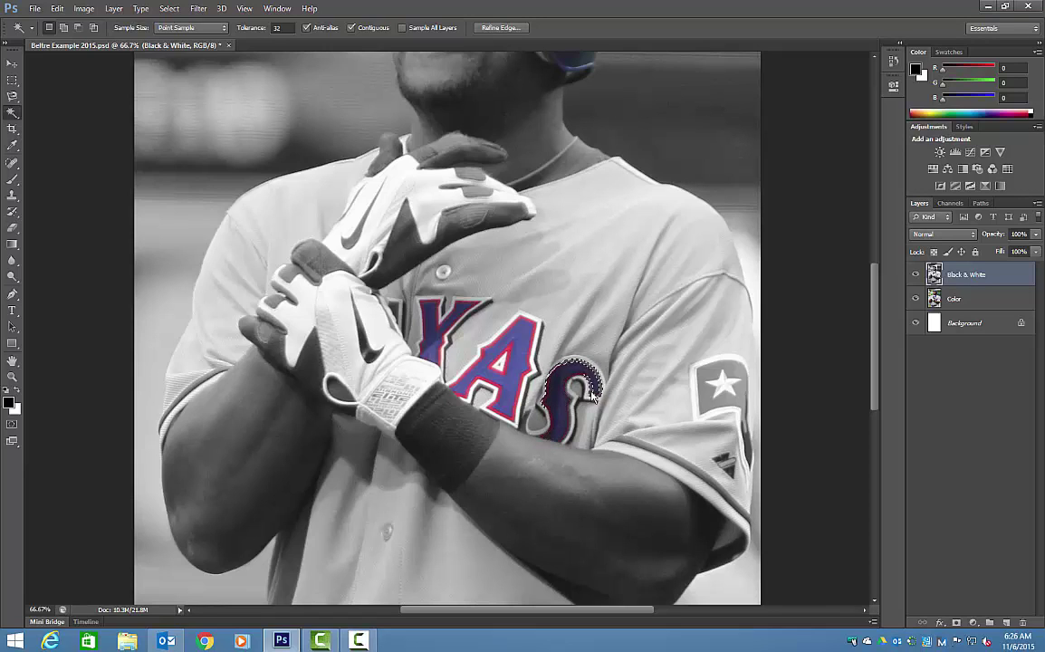
{"action": "left_click", "coordinate": [525, 424]}
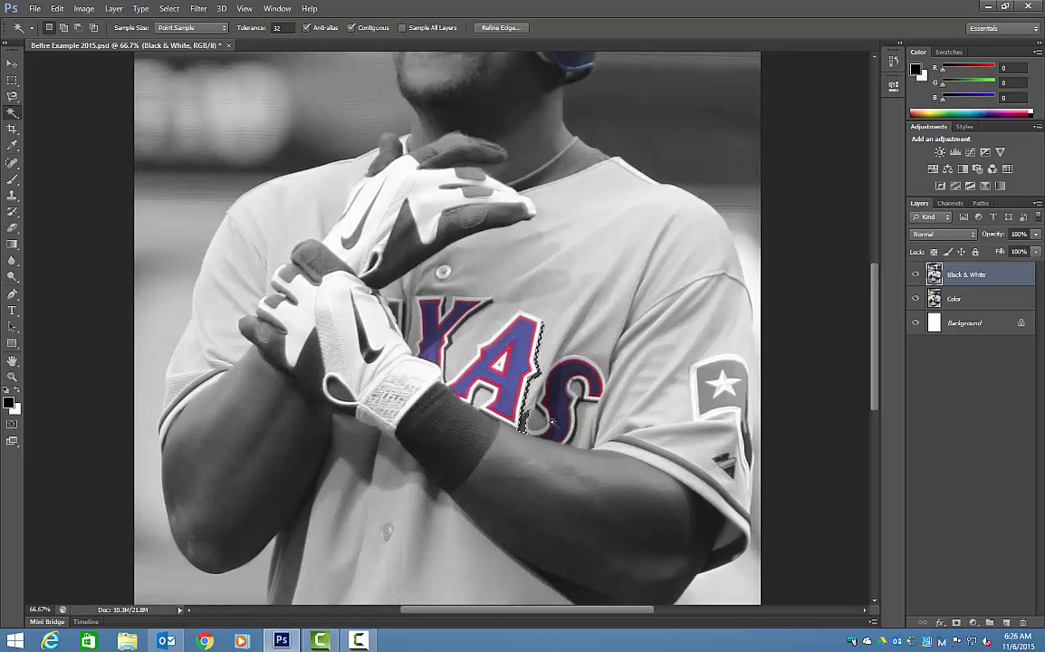
{"action": "key", "text": "ctrl+d"}
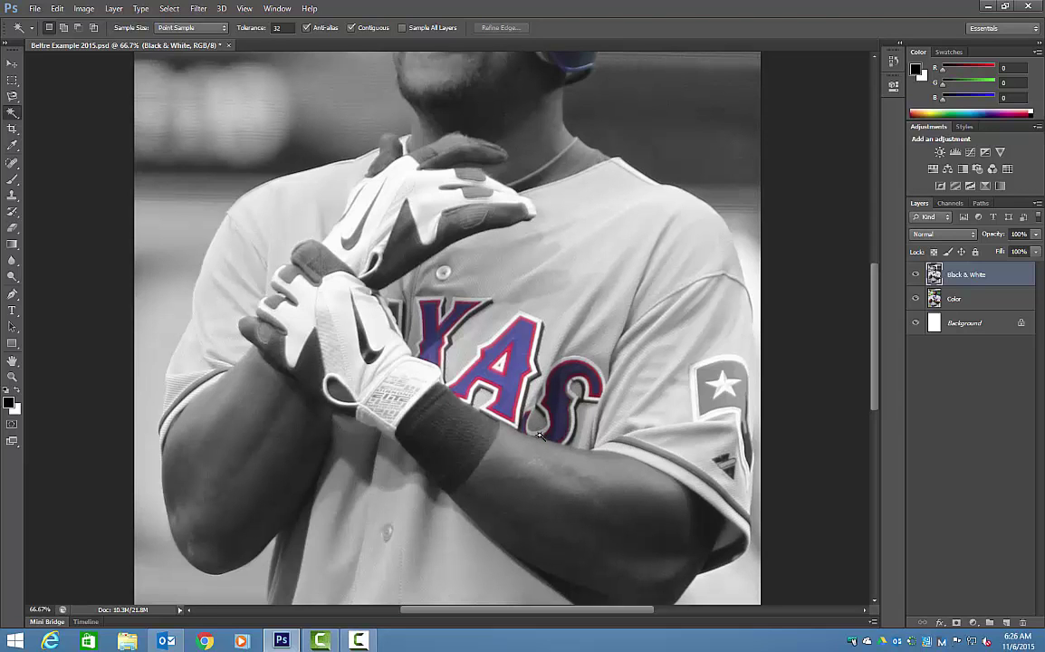
{"action": "key", "text": "ctrl+plus"}
{"action": "scroll", "coordinate": [539, 435], "scroll_direction": "down", "scroll_amount": 1}
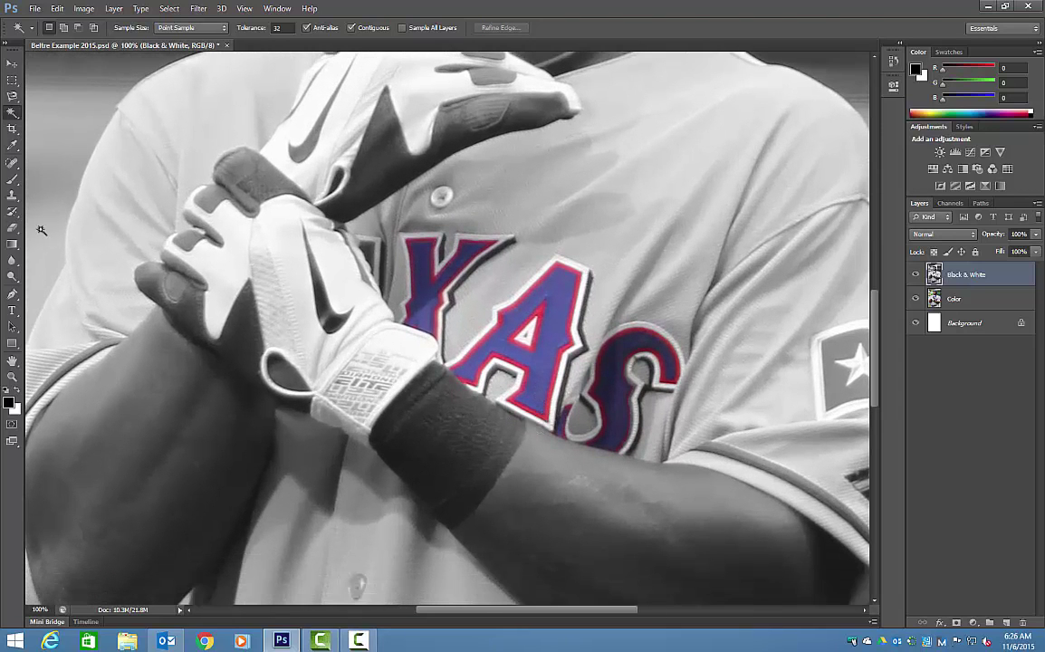
Erase the grey lower part of the S with the standard Eraser, then zoom out to 50%
{"action": "left_click", "coordinate": [11, 227]}
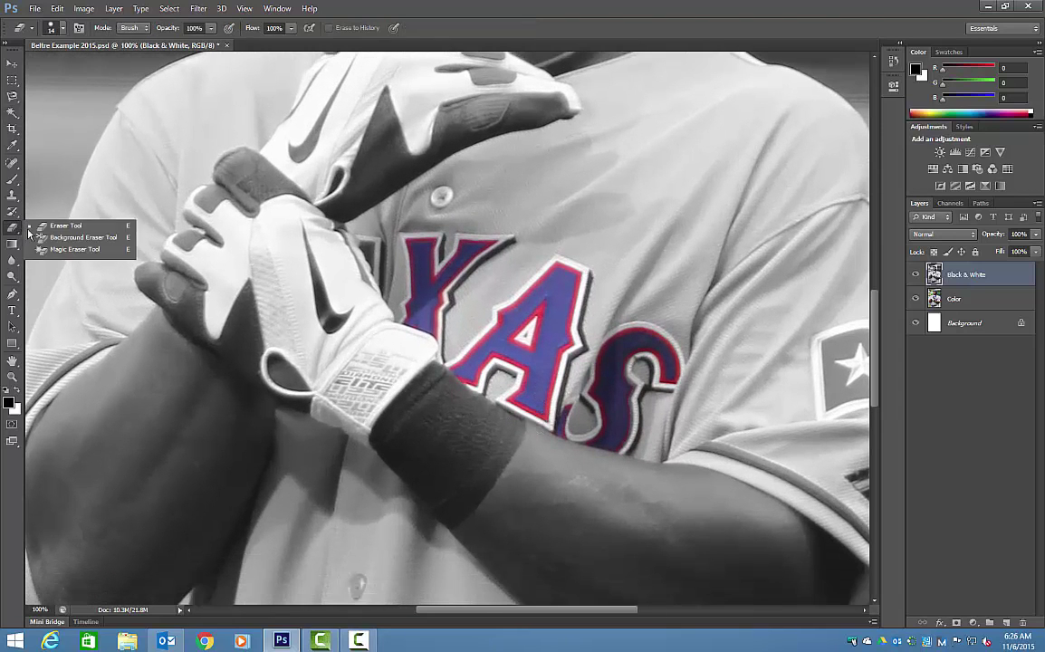
{"action": "left_click", "coordinate": [577, 439]}
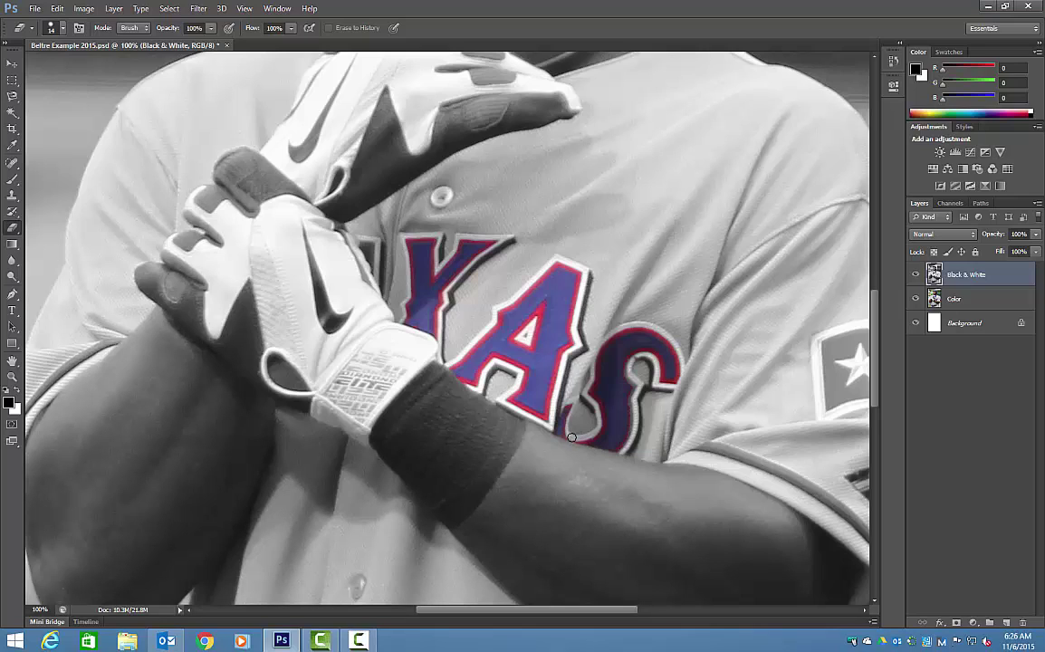
{"action": "mouse_move", "coordinate": [572, 437]}
{"action": "left_mouse_down"}
{"action": "mouse_move", "coordinate": [684, 424]}
{"action": "mouse_move", "coordinate": [661, 351]}
{"action": "mouse_move", "coordinate": [622, 374]}
{"action": "mouse_move", "coordinate": [633, 354]}
{"action": "mouse_move", "coordinate": [631, 425]}
{"action": "mouse_move", "coordinate": [620, 448]}
{"action": "mouse_move", "coordinate": [611, 366]}
{"action": "left_mouse_up"}
{"action": "key", "text": "ctrl+minus"}
{"action": "key", "text": "ctrl+minus"}
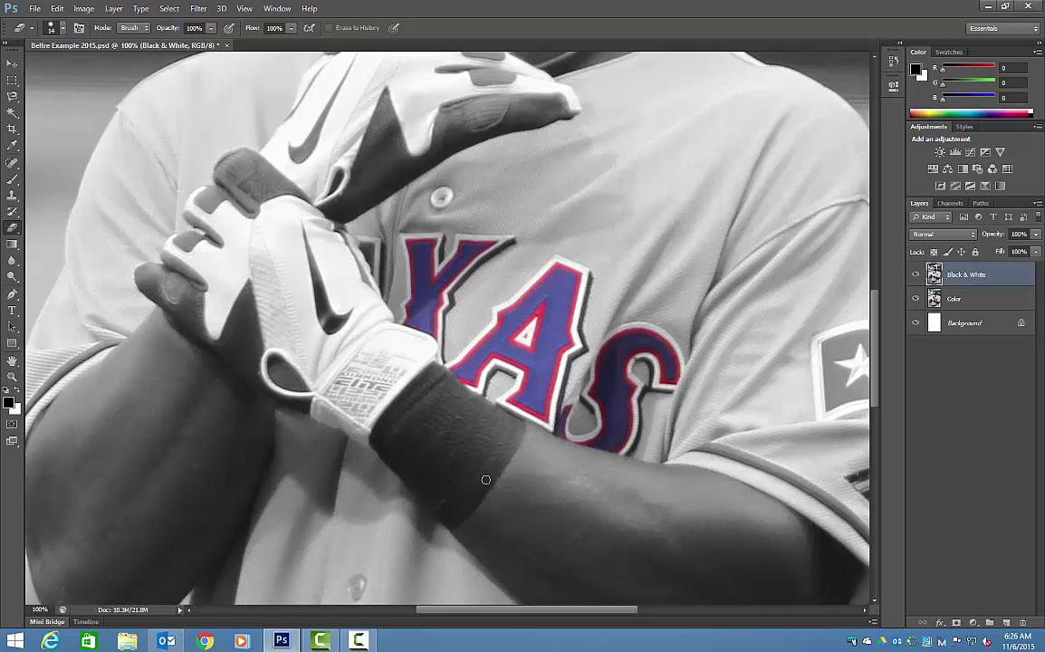
{"action": "scroll", "coordinate": [483, 361], "scroll_direction": "up", "scroll_amount": 3}
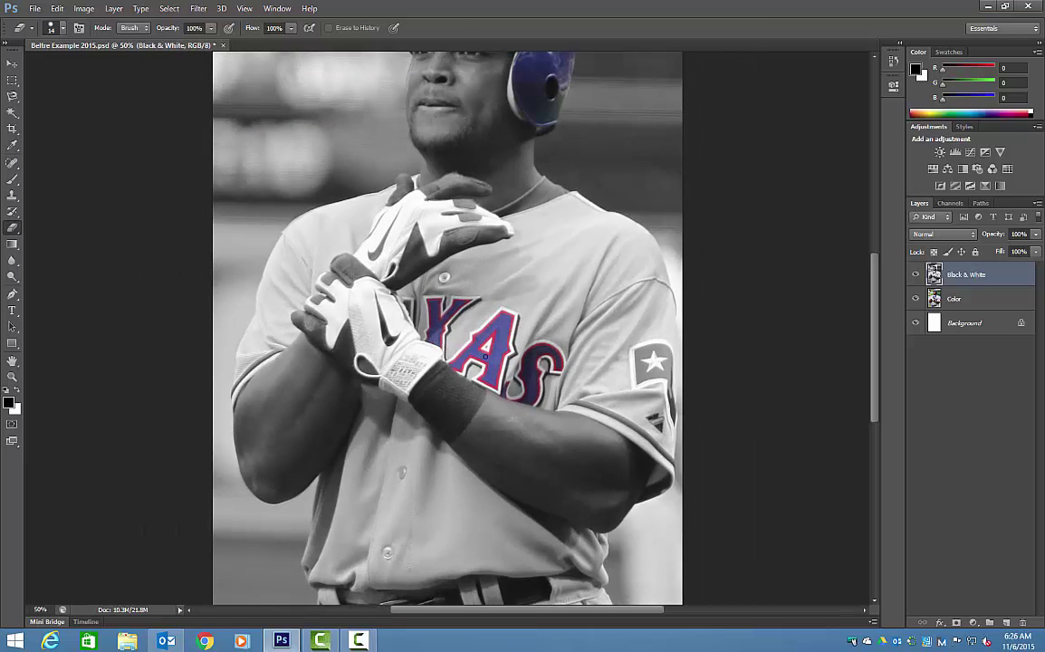
Trace the sleeve star patch with the Magnetic Lasso, delete its grey, and deselect
{"action": "left_click", "coordinate": [11, 96]}
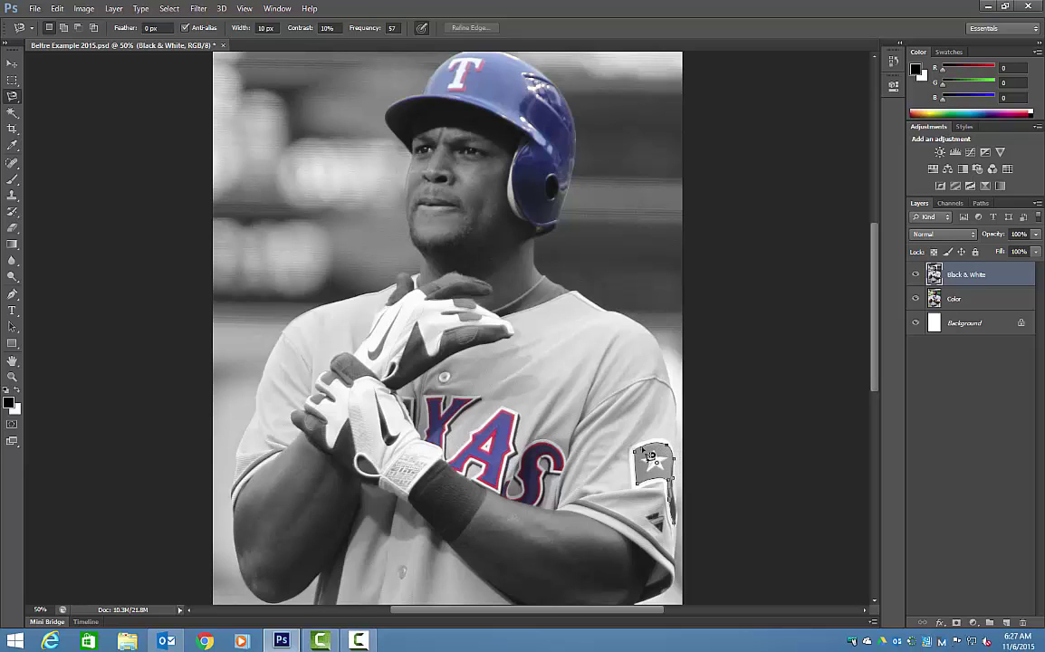
{"action": "left_click", "coordinate": [649, 454]}
{"action": "key", "text": "Delete"}
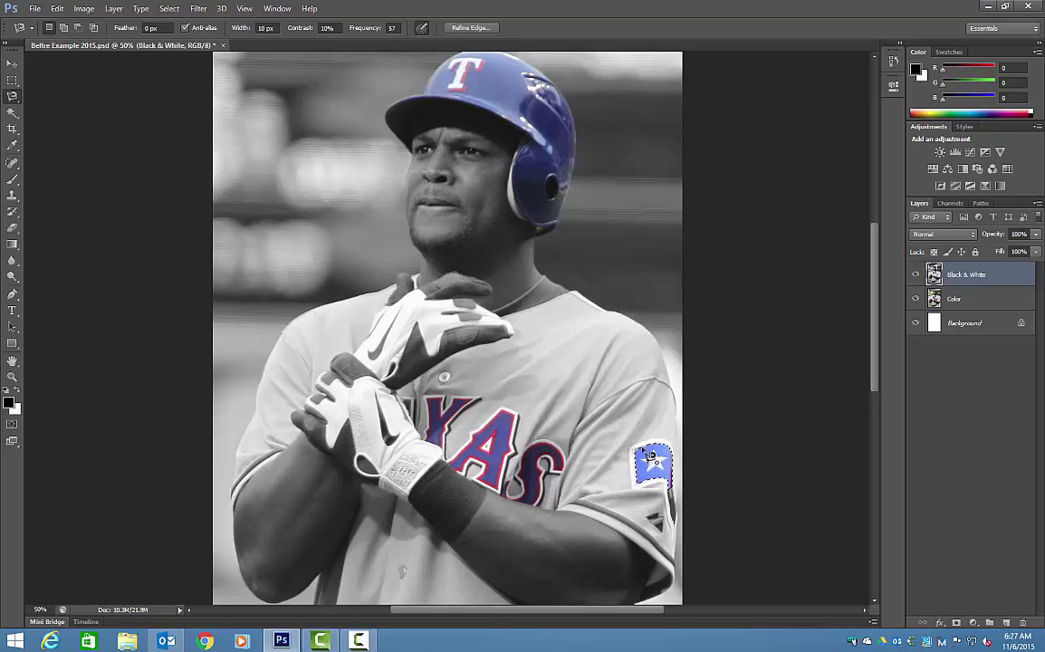
{"action": "key", "text": "ctrl+d"}
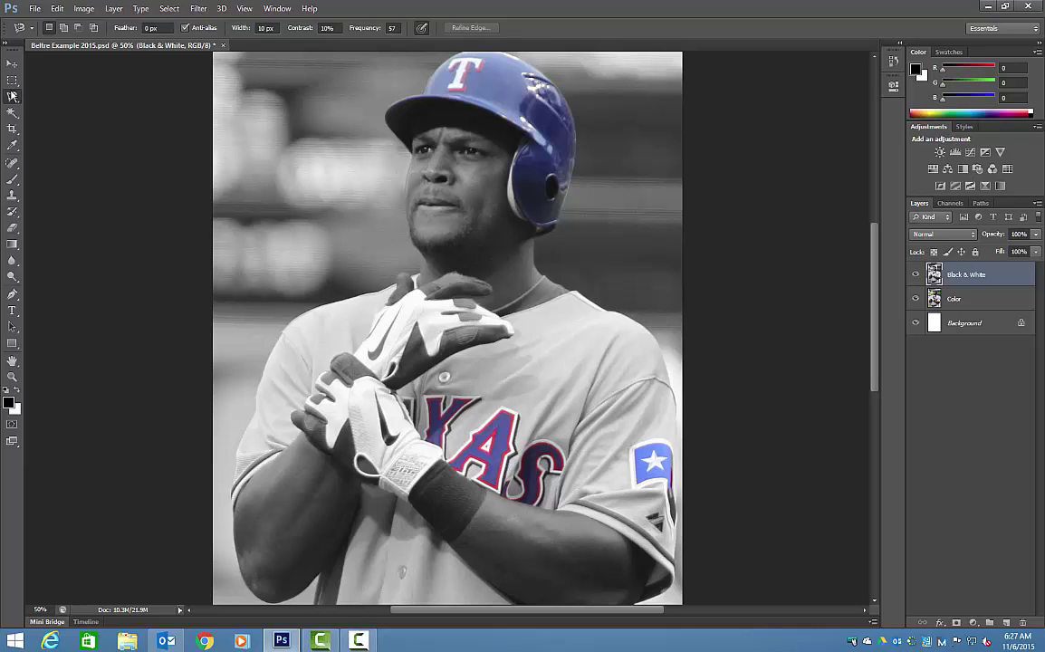
{"action": "left_click", "coordinate": [12, 227]}
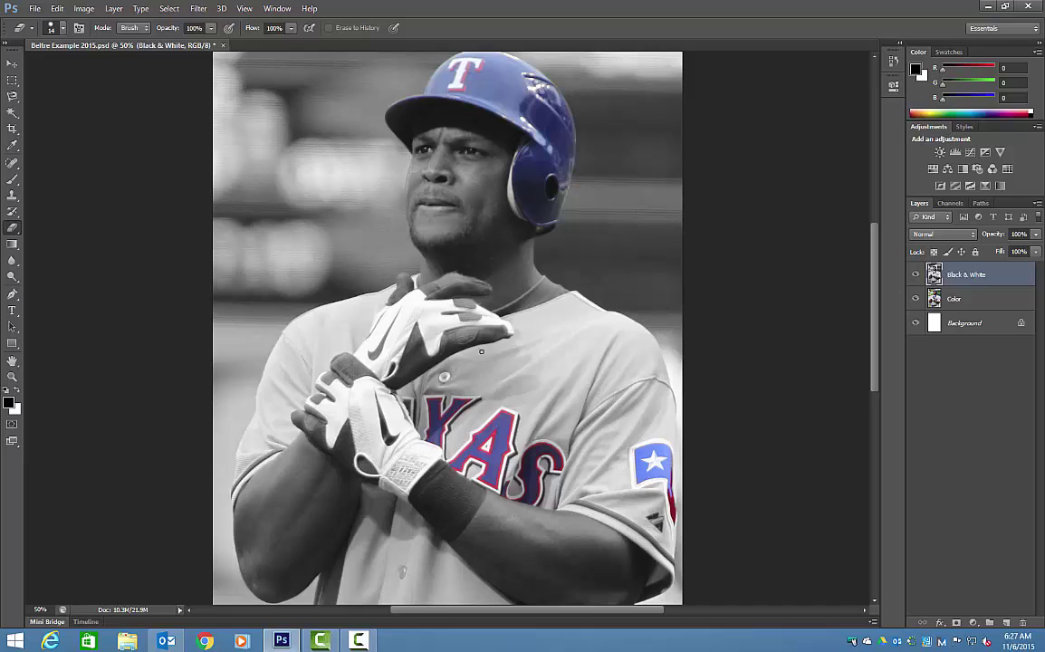
{"action": "left_click", "coordinate": [915, 277]}
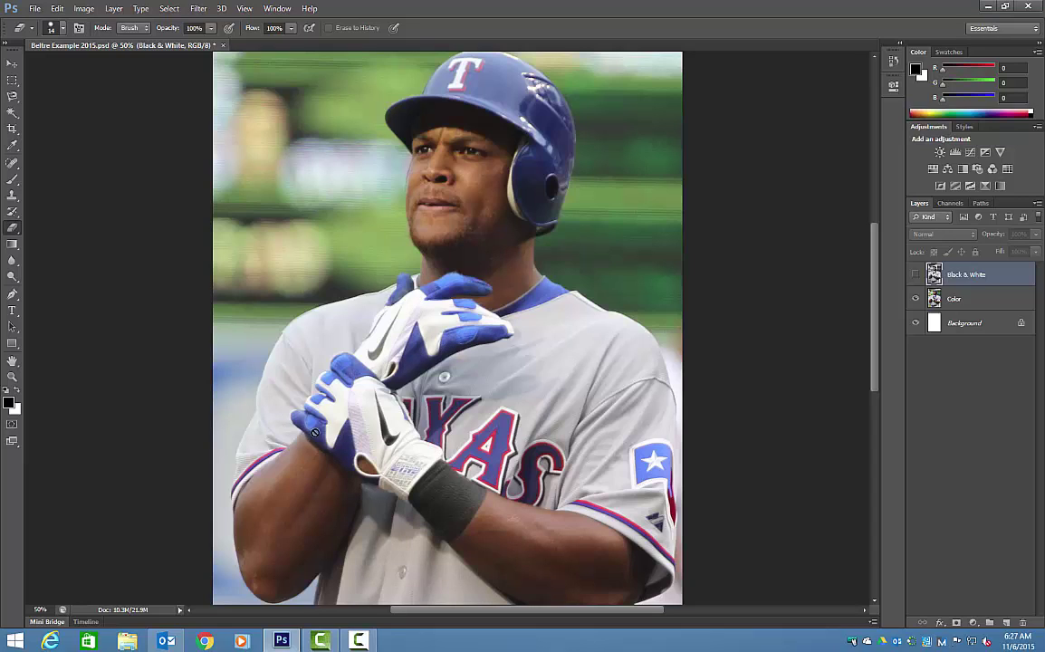
{"action": "left_click", "coordinate": [915, 273]}
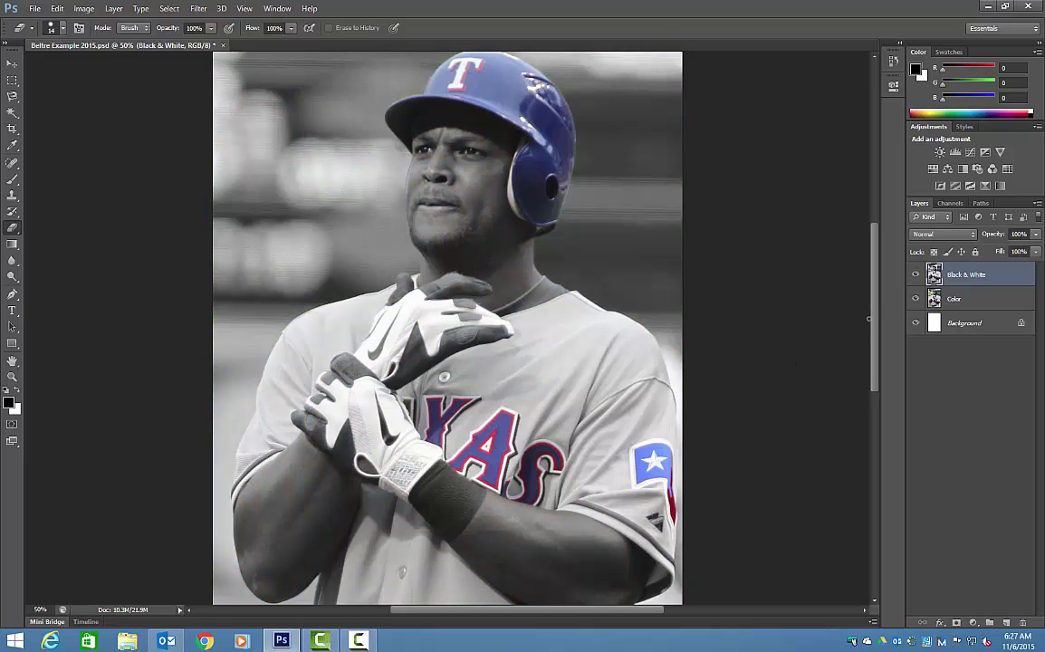
{"action": "left_click_drag", "start_coordinate": [875, 318], "coordinate": [867, 295]}
{"action": "key", "text": "ctrl+minus"}
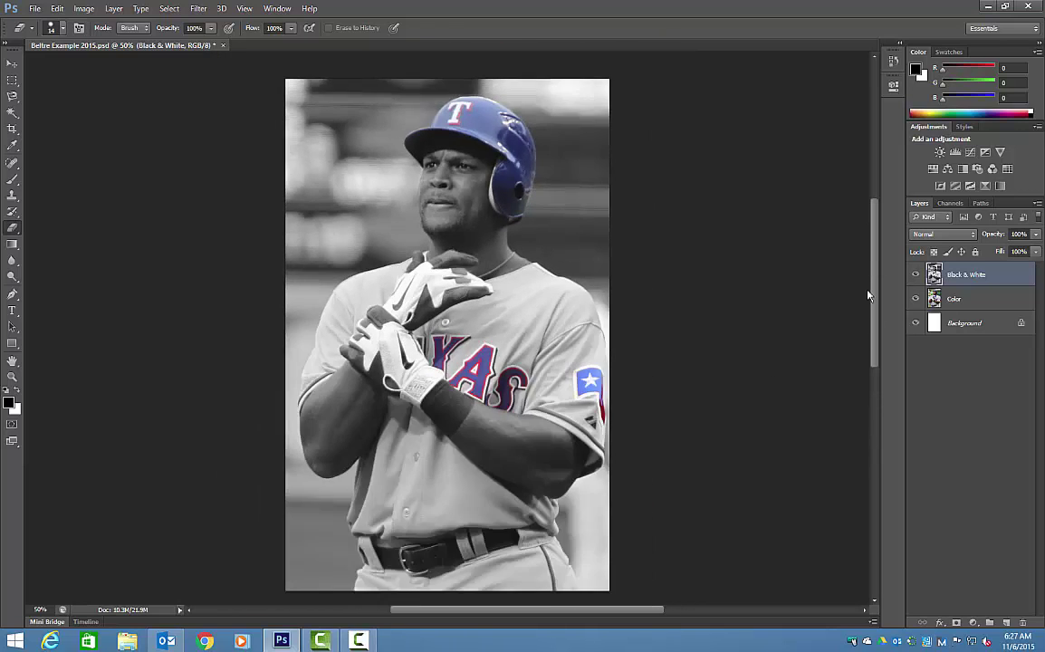